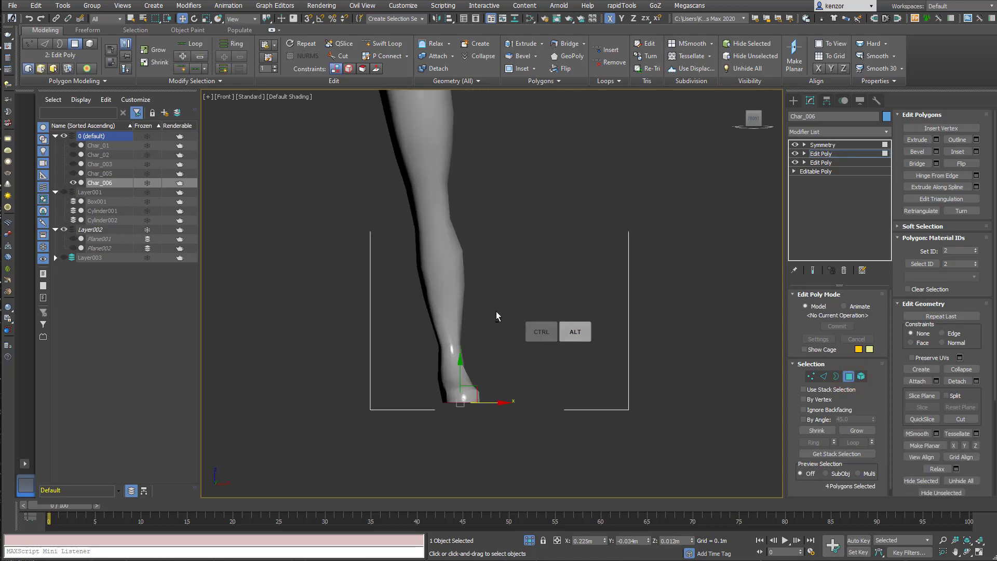
# Select all polygons of the foot up to the ankle on Char_006 and detach them as a clone.
pyautogui.moveTo(381, 342); pyautogui.dragTo(572, 417)
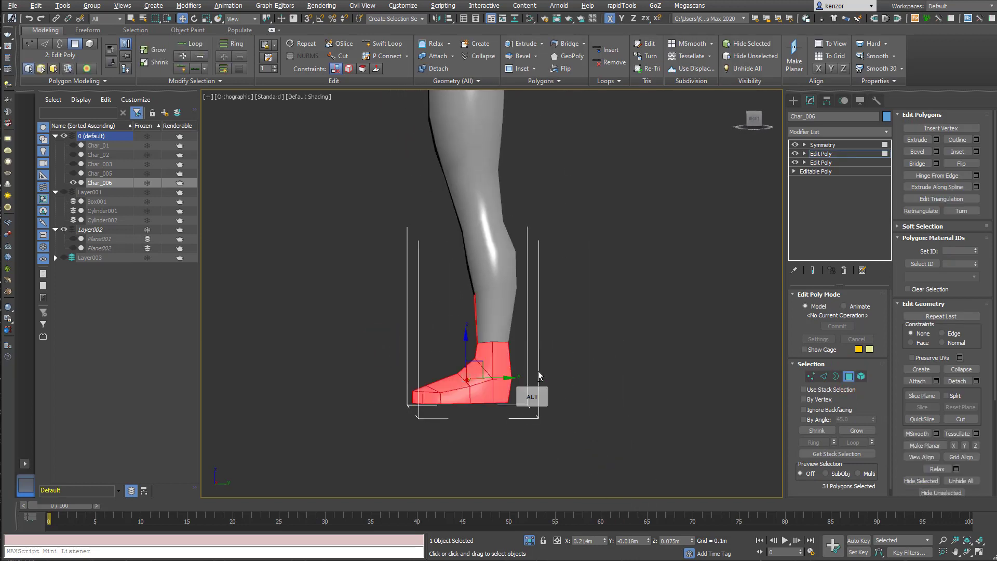
pyautogui.keyDown('alt'); pyautogui.moveTo(538, 371); pyautogui.dragTo(643, 355, button='middle'); pyautogui.keyUp('alt')
pyautogui.keyDown('alt'); pyautogui.moveTo(358, 291); pyautogui.dragTo(527, 312); pyautogui.keyUp('alt')
pyautogui.keyDown('alt'); pyautogui.moveTo(529, 295); pyautogui.dragTo(569, 277, button='middle'); pyautogui.keyUp('alt')
pyautogui.click(750, 119)
pyautogui.moveTo(592, 225); pyautogui.dragTo(746, 193, button='middle')
pyautogui.keyDown('ctrl'); pyautogui.keyDown('alt'); pyautogui.moveTo(675, 188); pyautogui.dragTo(688, 208, button='middle'); pyautogui.keyUp('alt'); pyautogui.keyUp('ctrl')
pyautogui.keyDown('ctrl'); pyautogui.keyDown('alt'); pyautogui.moveTo(610, 244); pyautogui.dragTo(646, 173, button='middle'); pyautogui.keyUp('alt'); pyautogui.keyUp('ctrl')
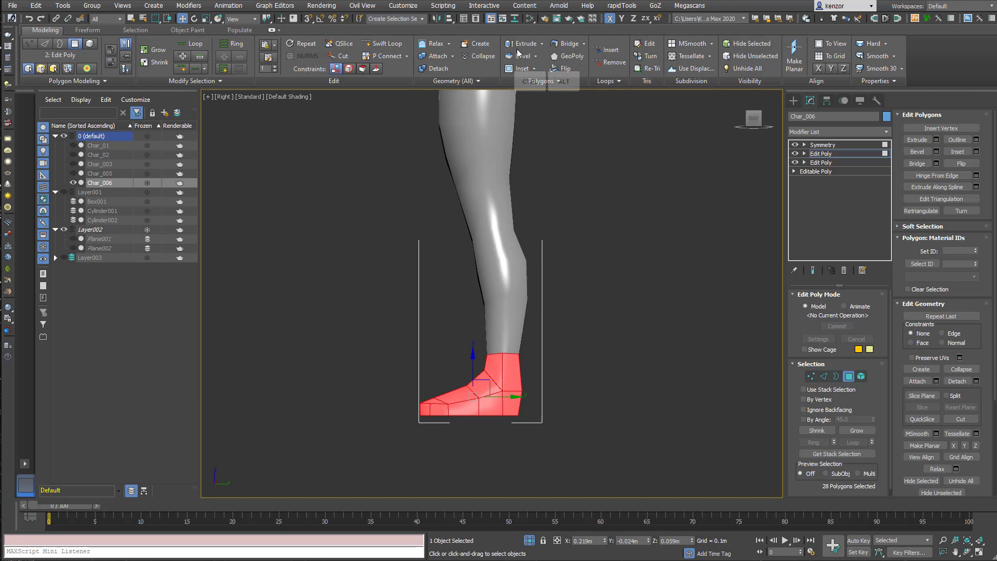
pyautogui.click(439, 68)
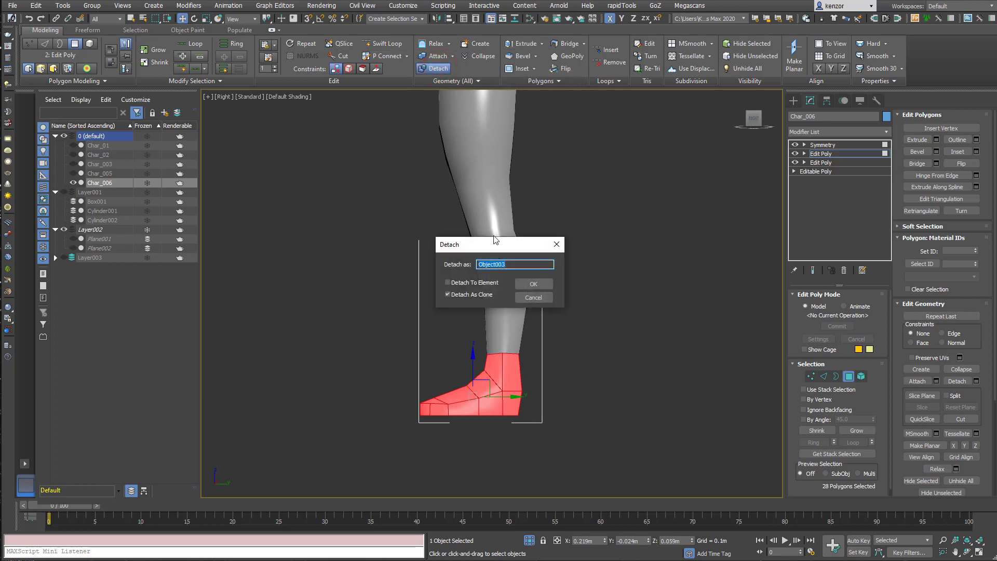
pyautogui.click(532, 283)
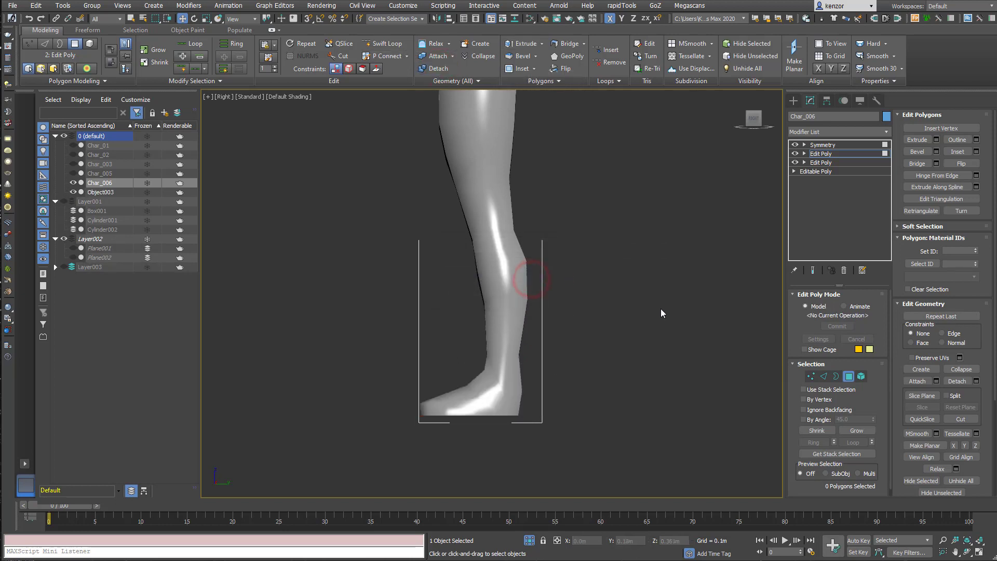
# Leave polygon editing on the body, select the detached foot object and rename it Shoe.
pyautogui.click(849, 377)
pyautogui.click(616, 334)
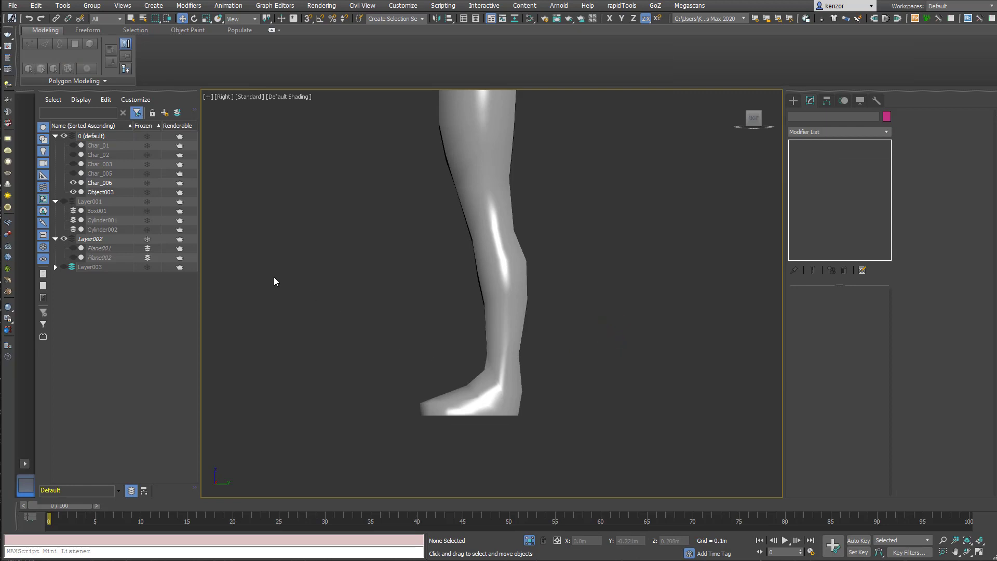
pyautogui.click(114, 192)
pyautogui.write('Shoe')
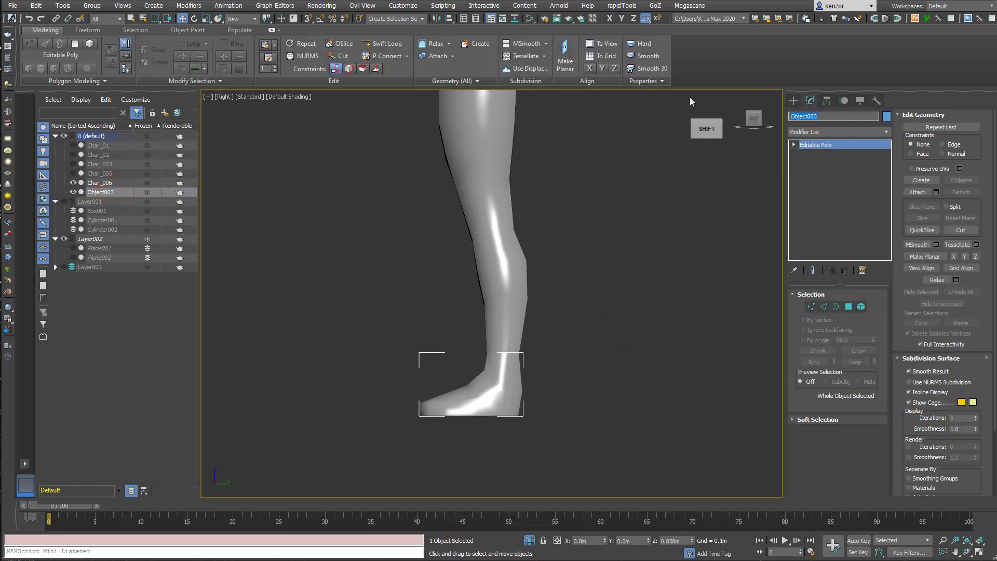
pyautogui.press('Return')
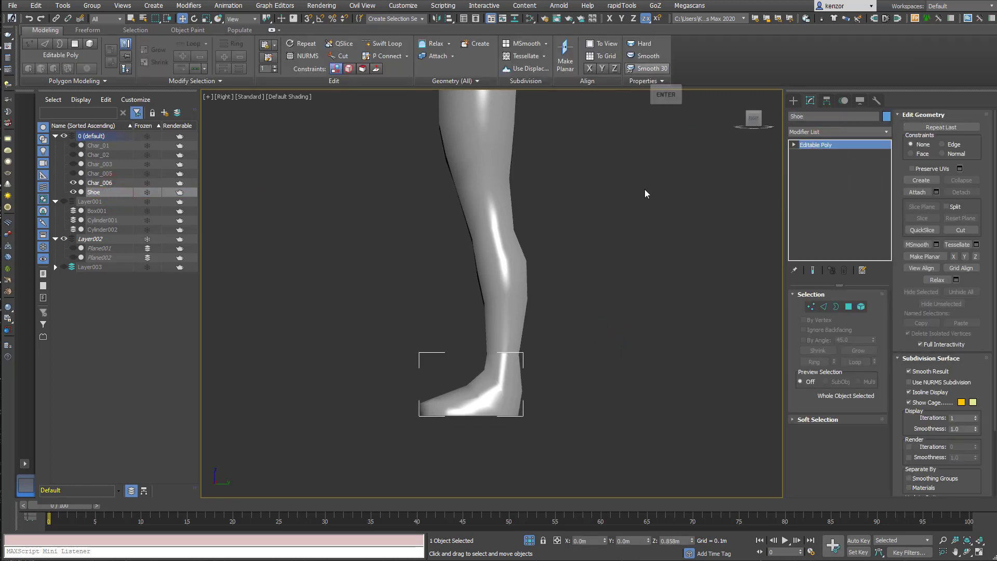
# Add a Push modifier to the Shoe object with a push value of 0.005 m.
pyautogui.click(880, 134)
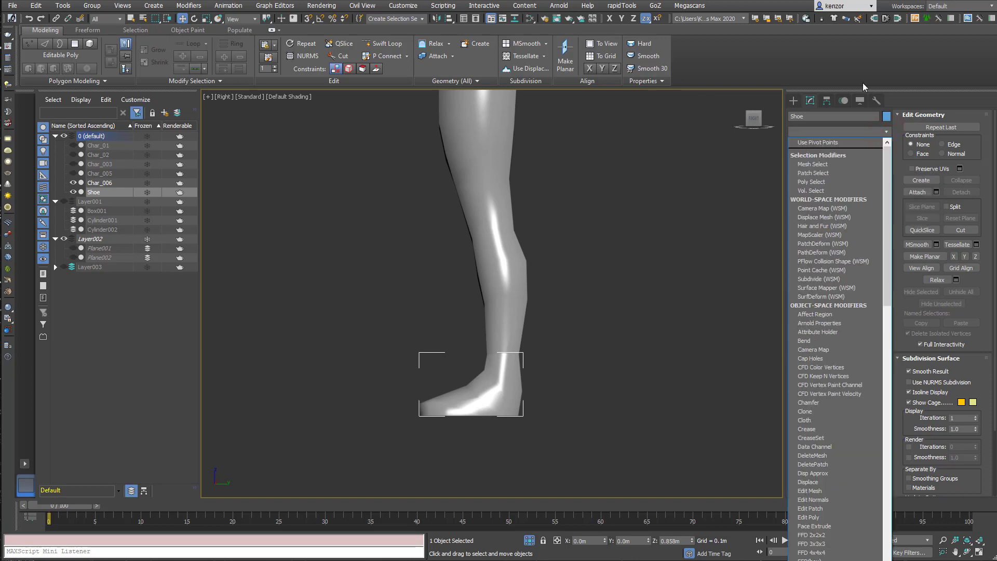
pyautogui.write('pu')
pyautogui.press('Return')
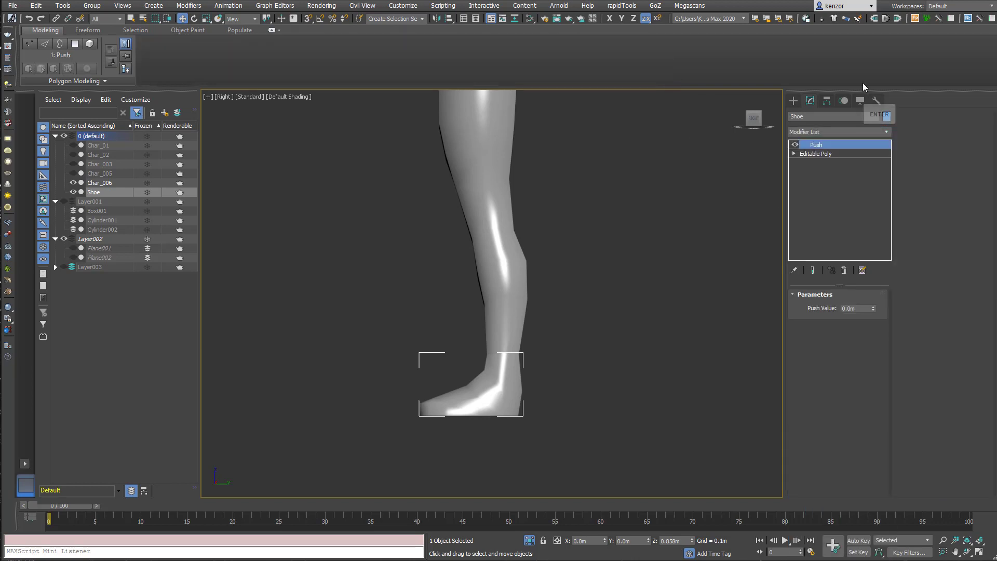
pyautogui.moveTo(873, 308); pyautogui.dragTo(874, 300)
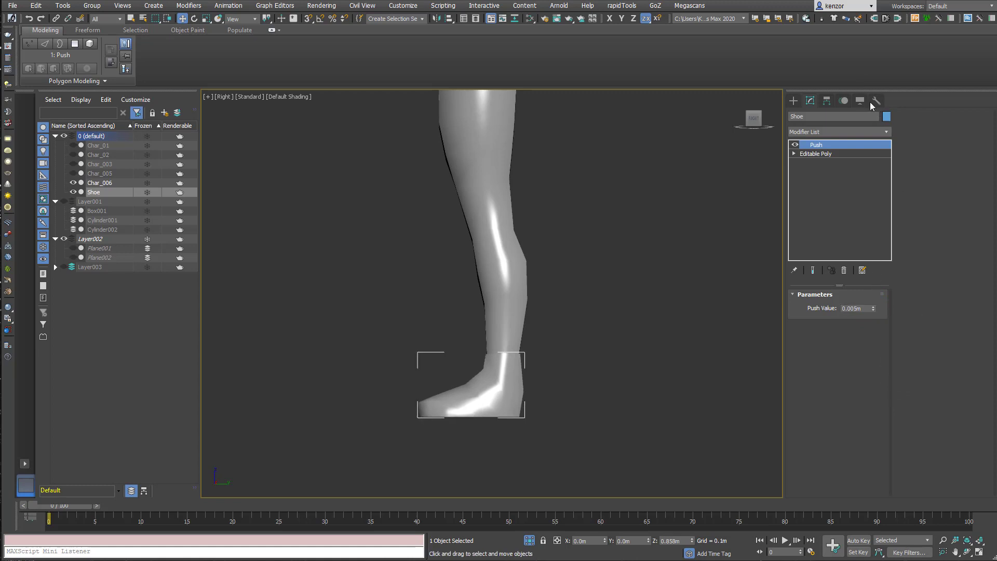
# Switch the shaded display to object color and give the Shoe object a green color.
pyautogui.click(860, 101)
pyautogui.click(833, 167)
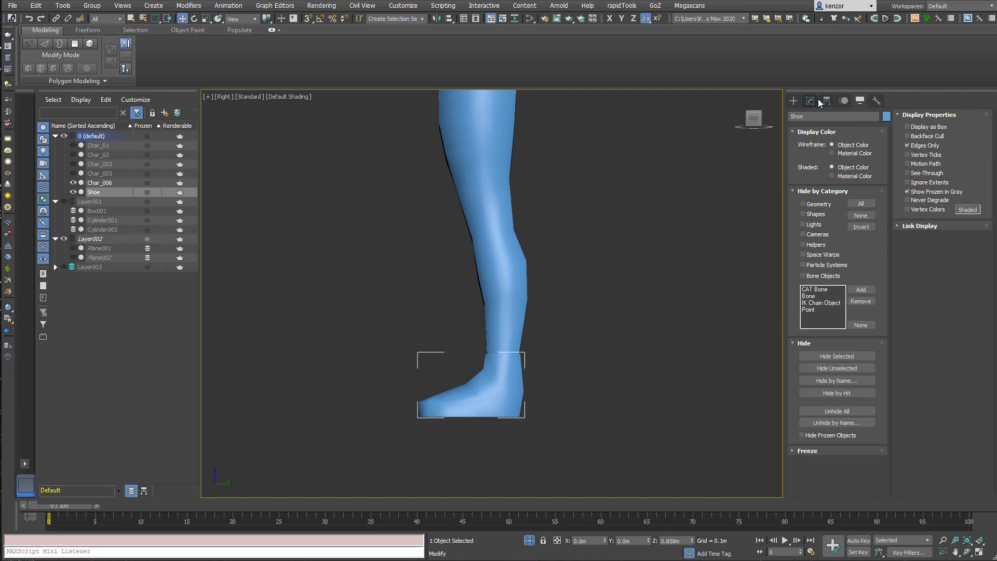
pyautogui.click(886, 116)
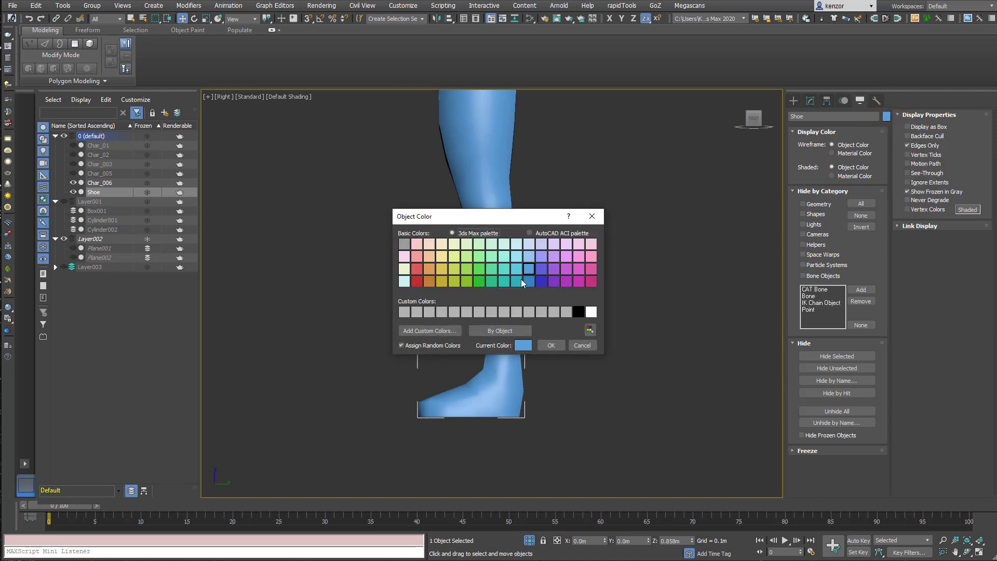
pyautogui.click(495, 281)
pyautogui.click(550, 345)
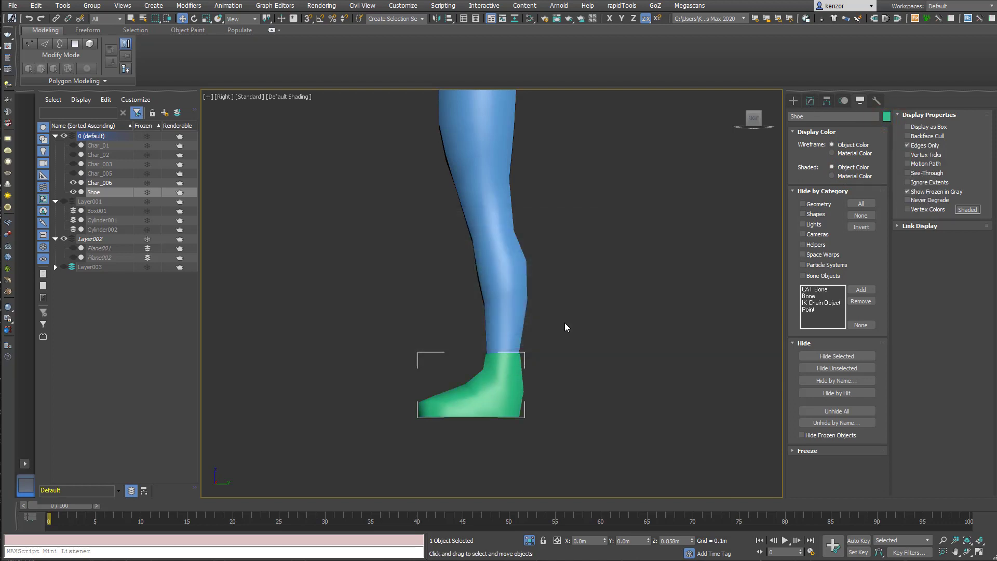
# Add an Edit Poly modifier above Push on the Shoe and enter edge-level editing.
pyautogui.keyDown('alt'); pyautogui.moveTo(583, 326); pyautogui.dragTo(655, 325, button='middle'); pyautogui.keyUp('alt')
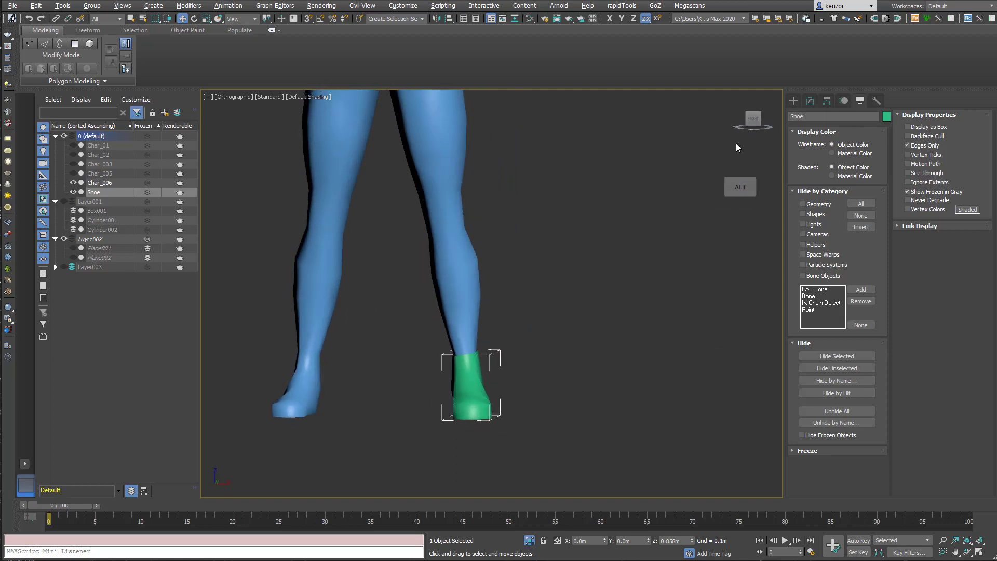
pyautogui.click(752, 124)
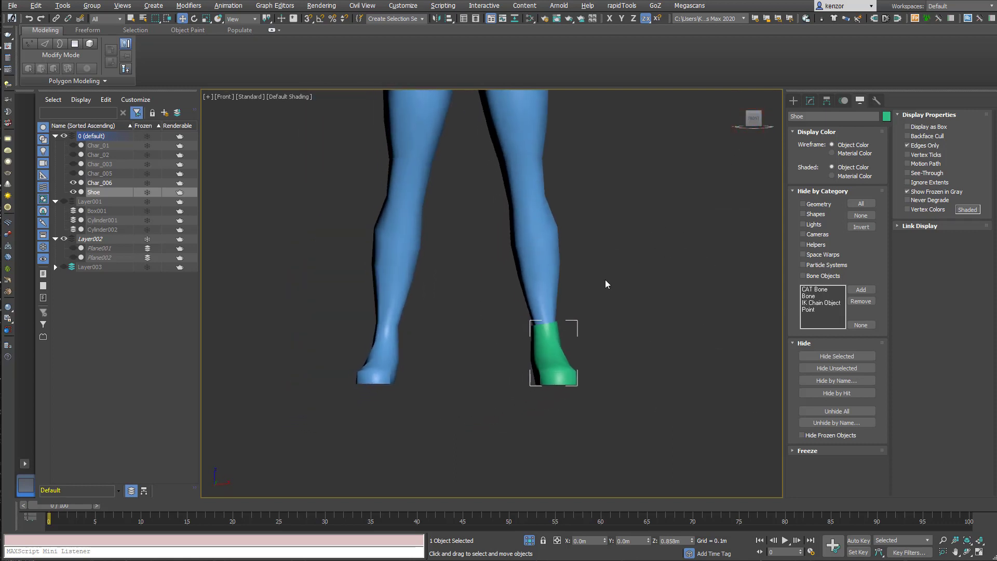
pyautogui.click(808, 103)
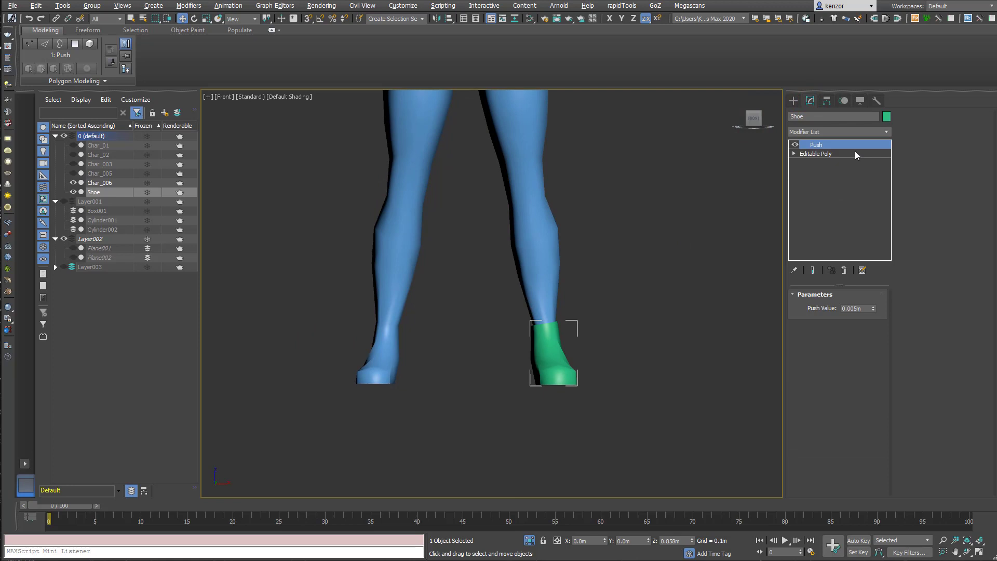
pyautogui.click(887, 130)
pyautogui.click(821, 168)
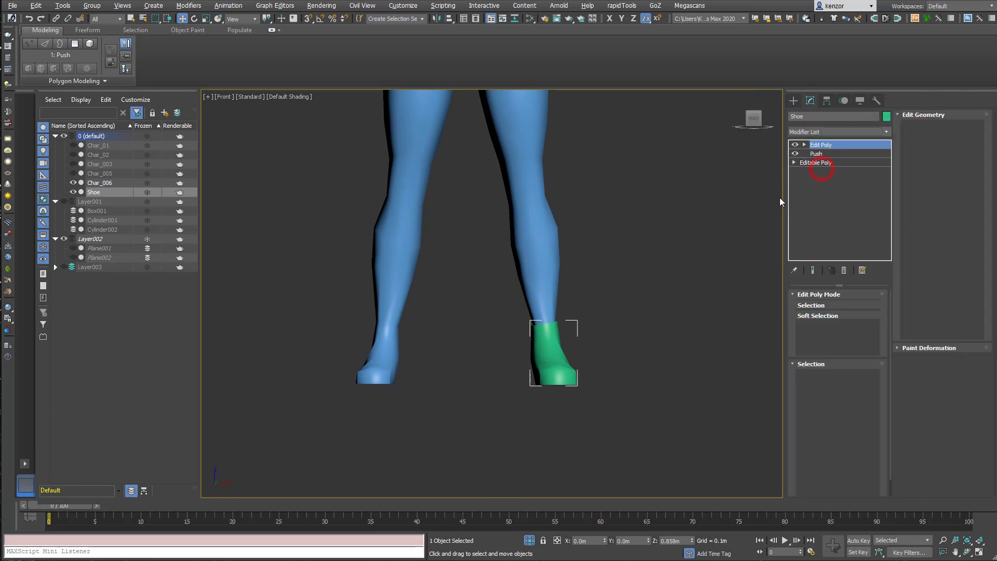
pyautogui.click(823, 377)
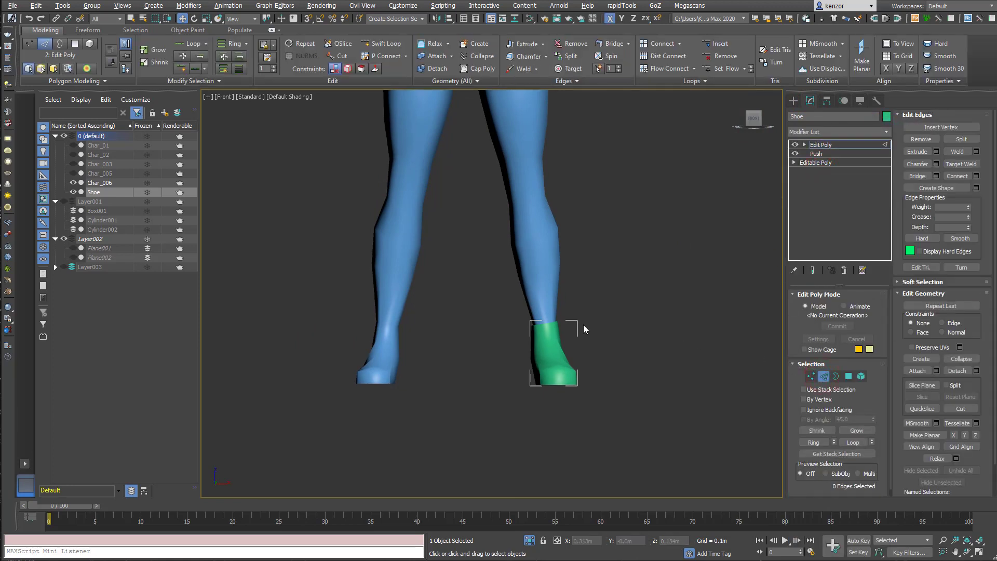
# Select the open border at the shoe's ankle and make it planar along Z.
pyautogui.scroll(3, 580, 323)
pyautogui.click(836, 376)
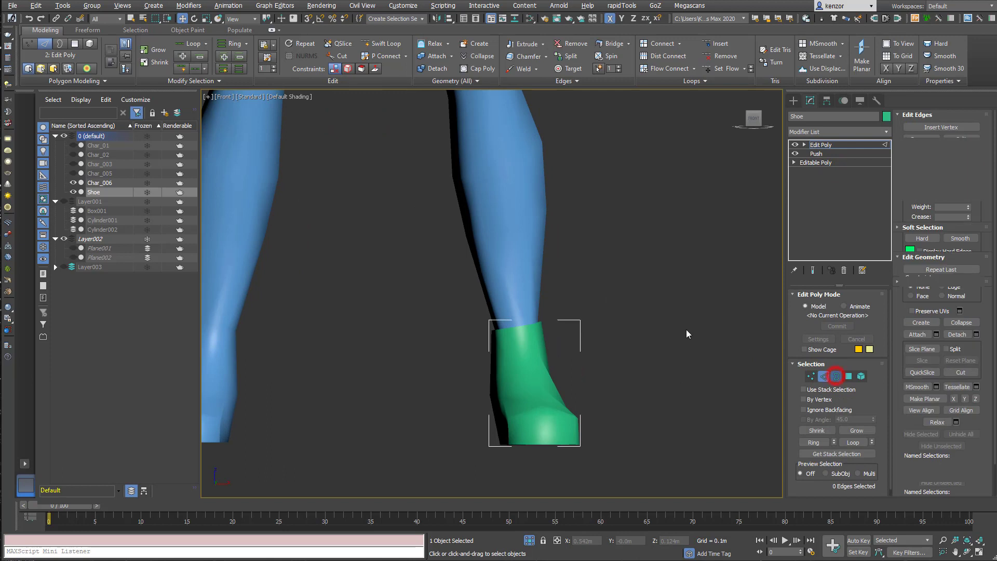
pyautogui.click(518, 326)
pyautogui.click(756, 69)
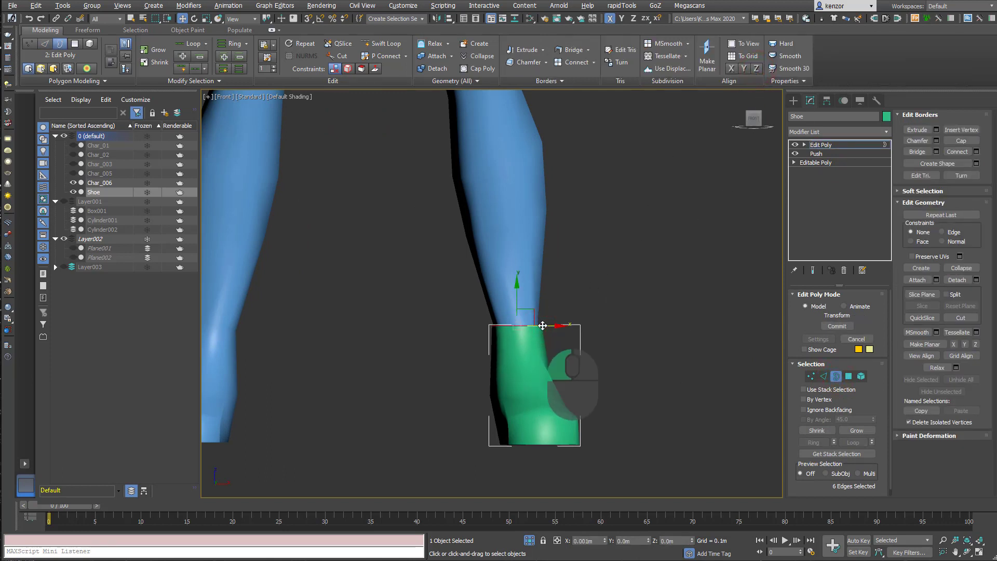
# Turn on edged faces in the side view and insert an edge loop around the shoe's ankle with Swift Loop.
pyautogui.keyDown('alt'); pyautogui.moveTo(540, 325); pyautogui.dragTo(734, 142, button='middle'); pyautogui.keyUp('alt')
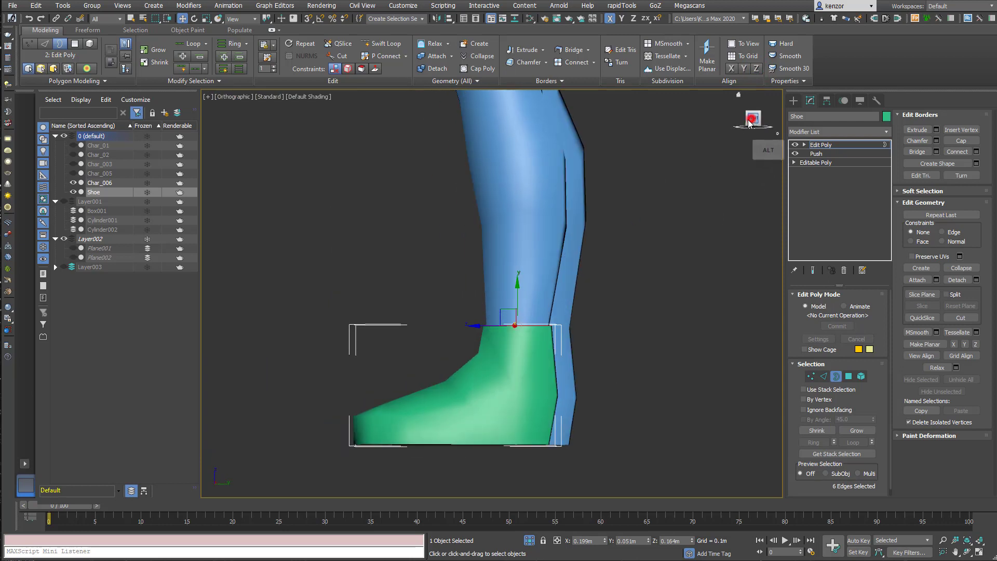
pyautogui.click(748, 120)
pyautogui.scroll(2, 625, 226)
pyautogui.press('F3')
pyautogui.press('F3')
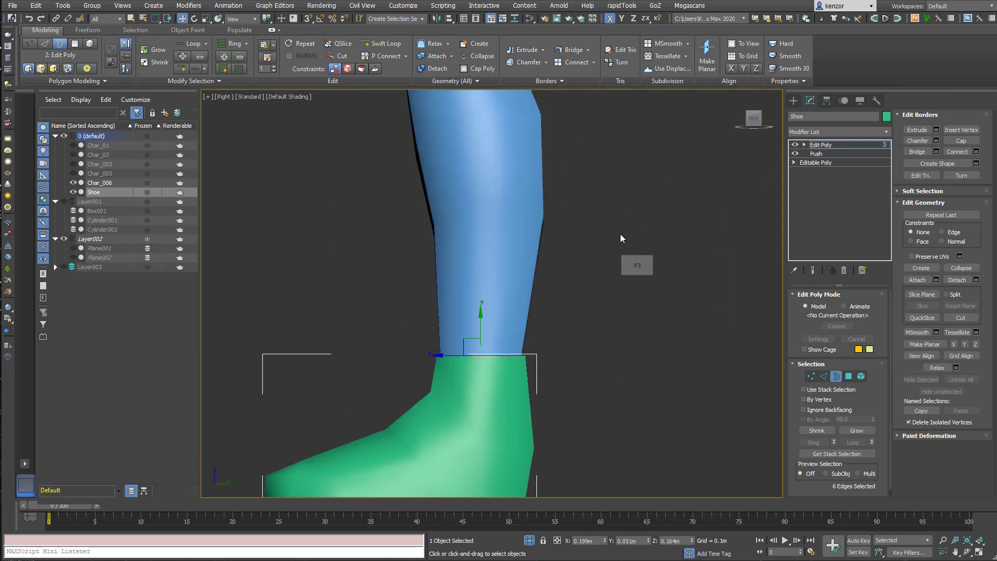
pyautogui.press('F4')
pyautogui.keyDown('ctrl'); pyautogui.keyDown('alt'); pyautogui.moveTo(610, 225); pyautogui.dragTo(685, 256, button='middle'); pyautogui.keyUp('alt'); pyautogui.keyUp('ctrl')
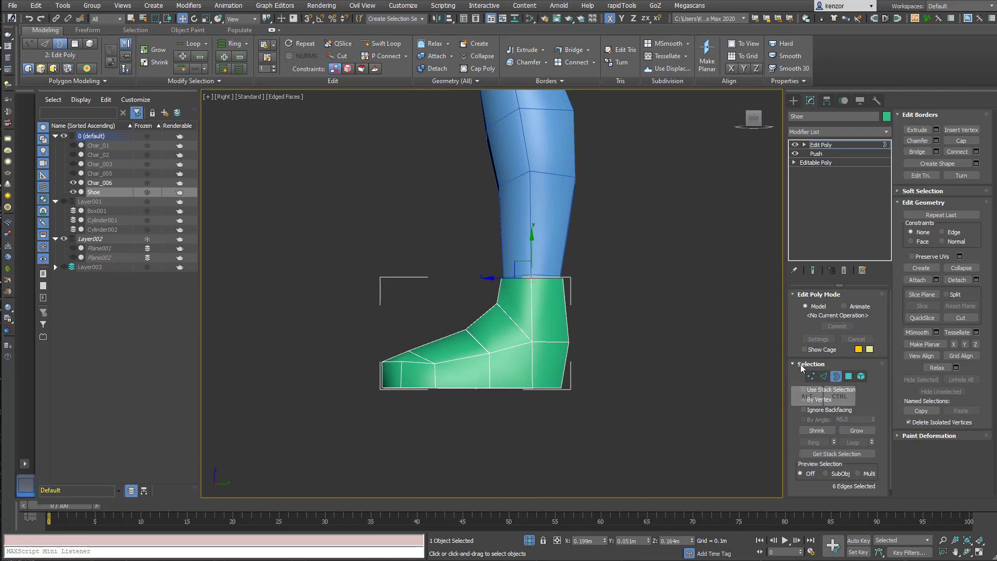
pyautogui.click(811, 376)
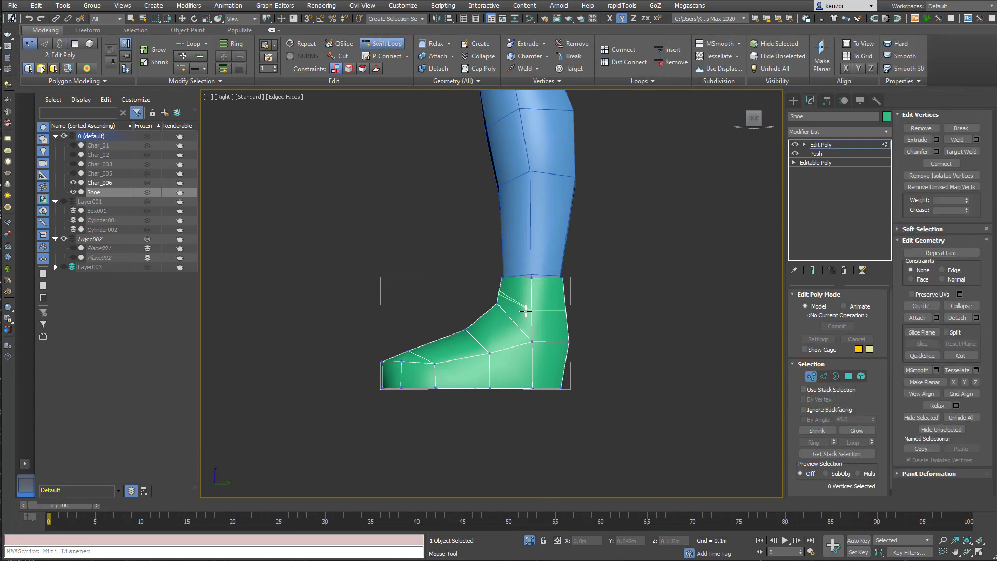
pyautogui.press('2')
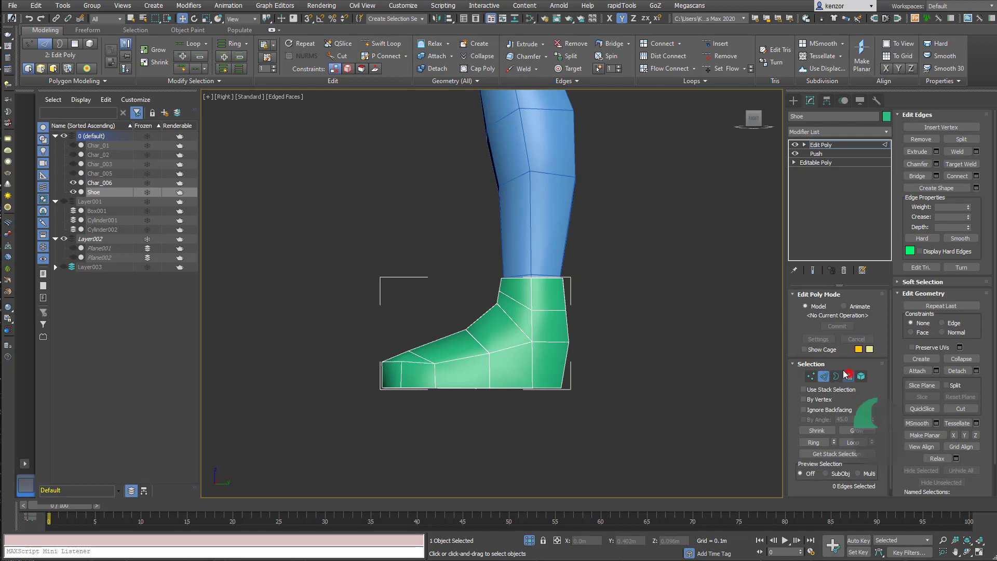
# Select the ring of polygons above the new ankle loop and delete it to lower the shoe's collar.
pyautogui.click(848, 376)
pyautogui.moveTo(488, 258); pyautogui.dragTo(576, 288)
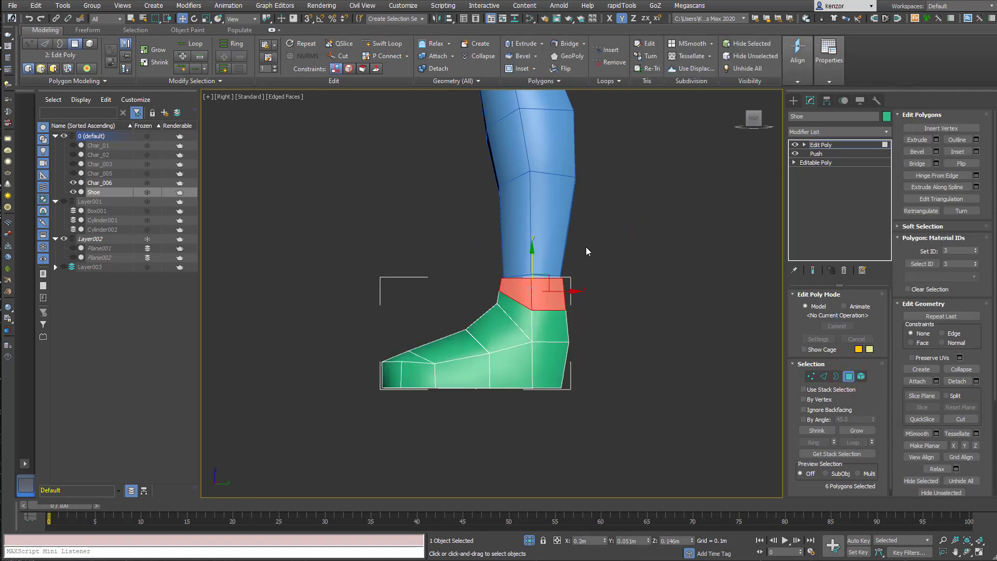
pyautogui.click(585, 247)
# Select all vertices along the shoe's sole and set their Z position to 0 m.
pyautogui.keyDown('alt'); pyautogui.moveTo(647, 239); pyautogui.dragTo(618, 244, button='middle'); pyautogui.keyUp('alt')
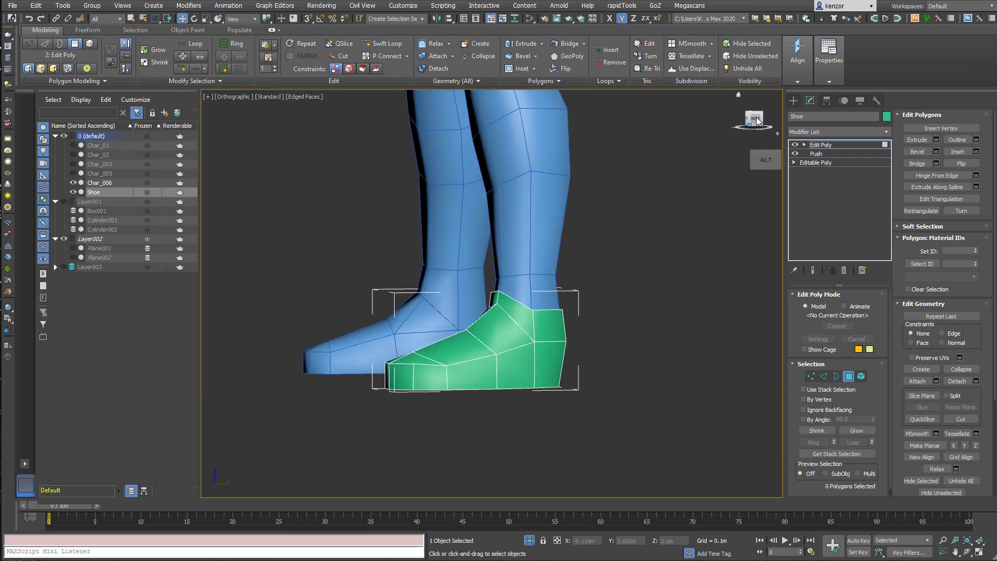
pyautogui.click(754, 120)
pyautogui.click(810, 375)
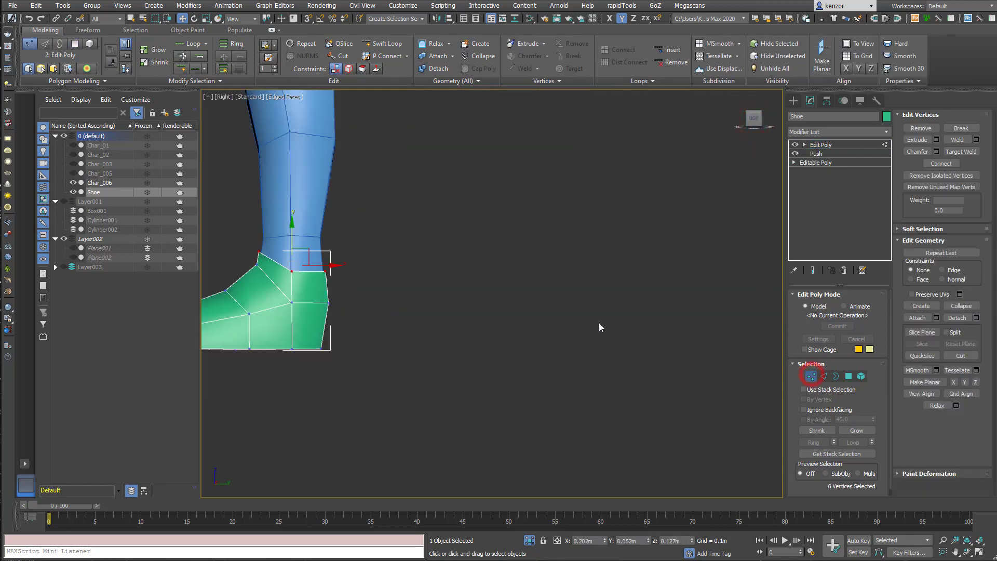
pyautogui.press('z')
pyautogui.moveTo(670, 370); pyautogui.dragTo(431, 344)
pyautogui.moveTo(410, 351); pyautogui.dragTo(384, 378, button='middle')
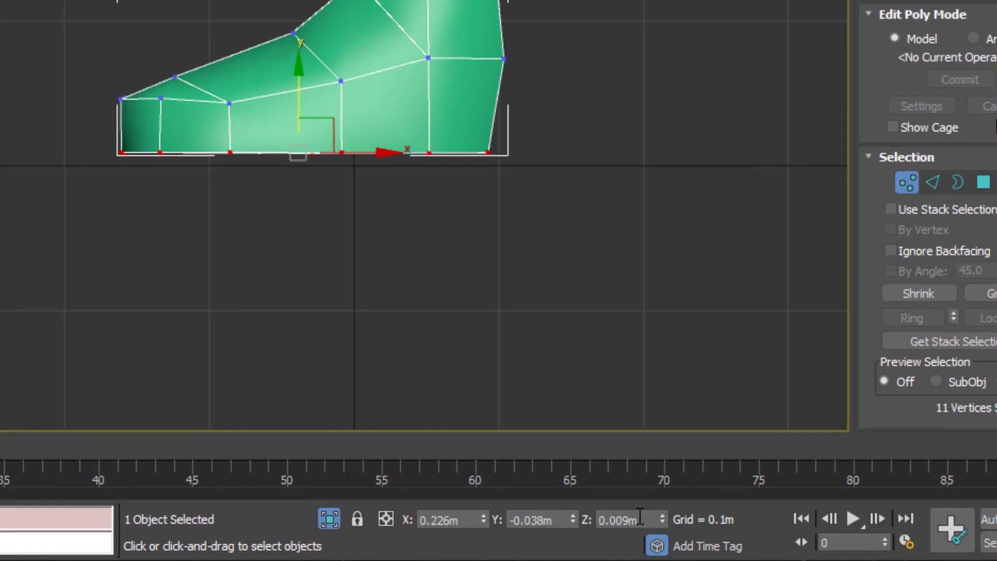
pyautogui.doubleClick(635, 517)
pyautogui.write('0')
pyautogui.press('Return')
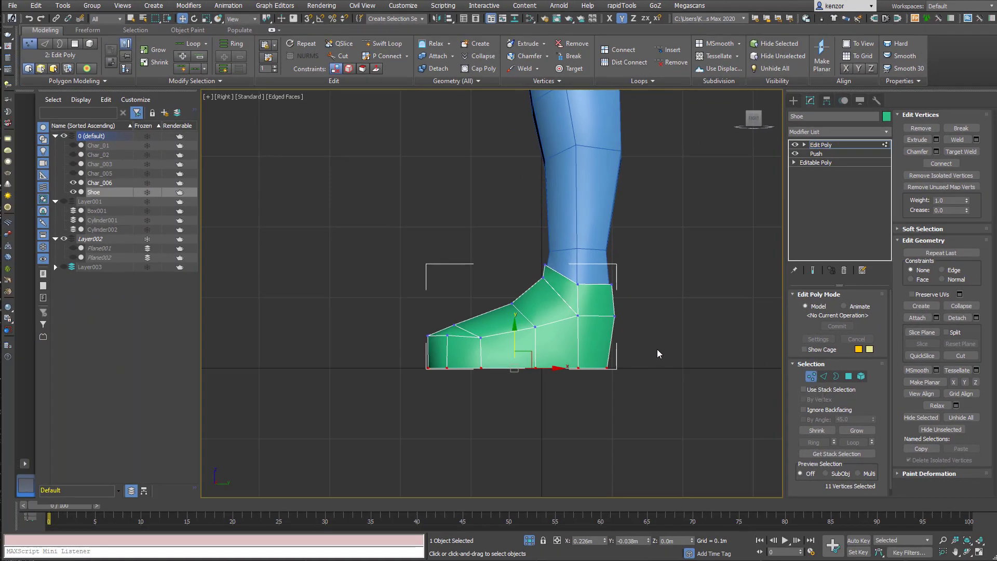
# Lower the vertices on top of the shoe's toe and front by about 0.004 m, and deselect the shoe.
pyautogui.moveTo(410, 301); pyautogui.dragTo(540, 345)
pyautogui.moveTo(472, 301); pyautogui.dragTo(472, 303)
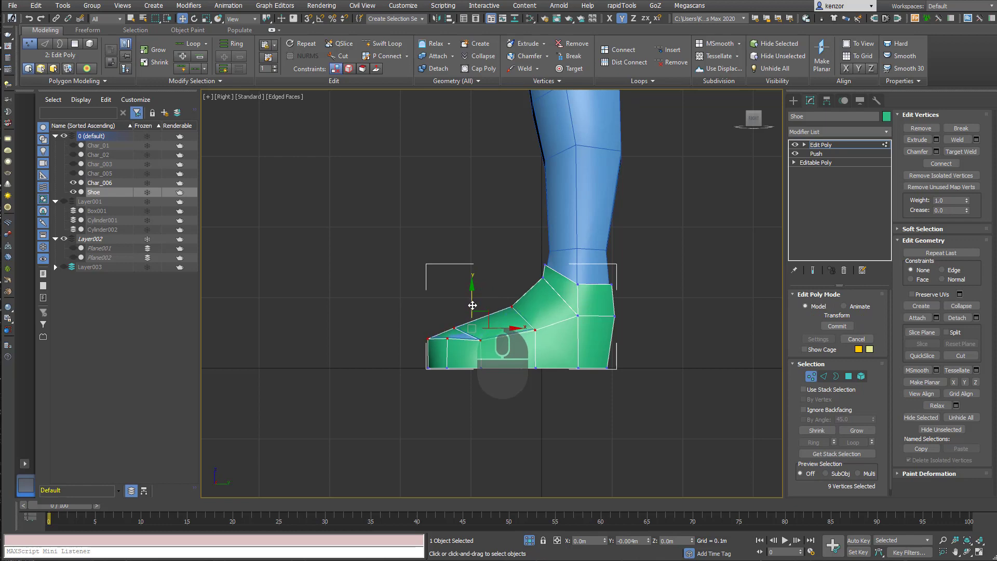
pyautogui.moveTo(473, 305); pyautogui.dragTo(473, 306)
pyautogui.keyDown('alt'); pyautogui.moveTo(474, 306); pyautogui.dragTo(534, 317, button='middle'); pyautogui.keyUp('alt')
pyautogui.click(812, 375)
pyautogui.click(585, 223)
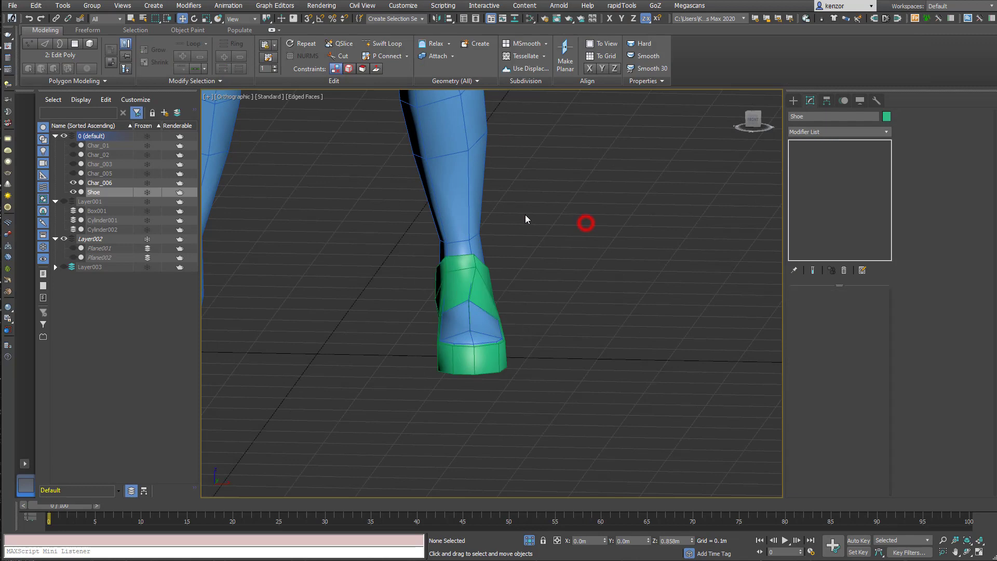
# In Char_006's upper Edit Poly modifier, select the foot polygons covered by the shoe in the side view and delete them.
pyautogui.click(476, 225)
pyautogui.keyDown('alt'); pyautogui.moveTo(540, 215); pyautogui.dragTo(664, 197, button='middle'); pyautogui.keyUp('alt')
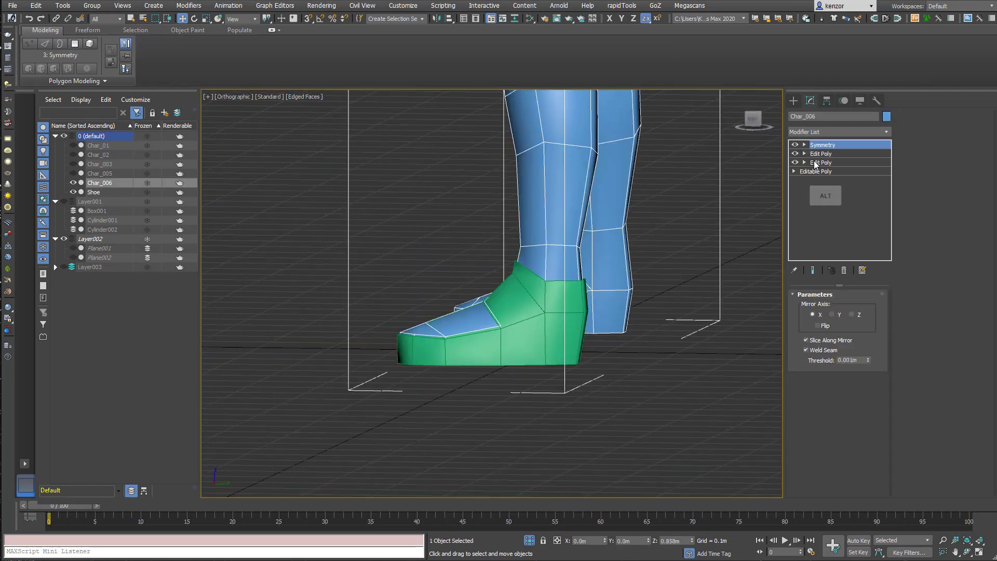
pyautogui.click(829, 154)
pyautogui.click(849, 376)
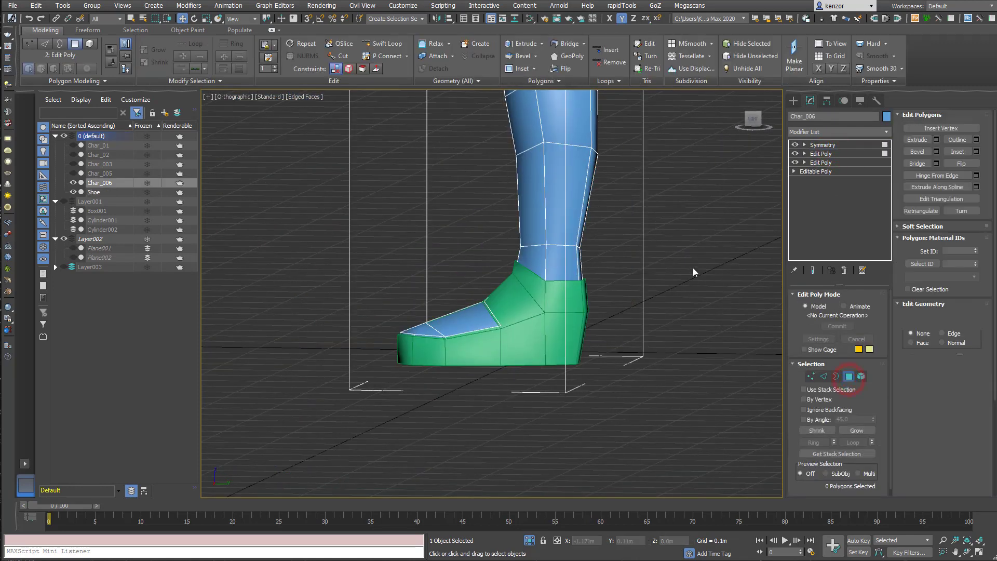
pyautogui.click(753, 119)
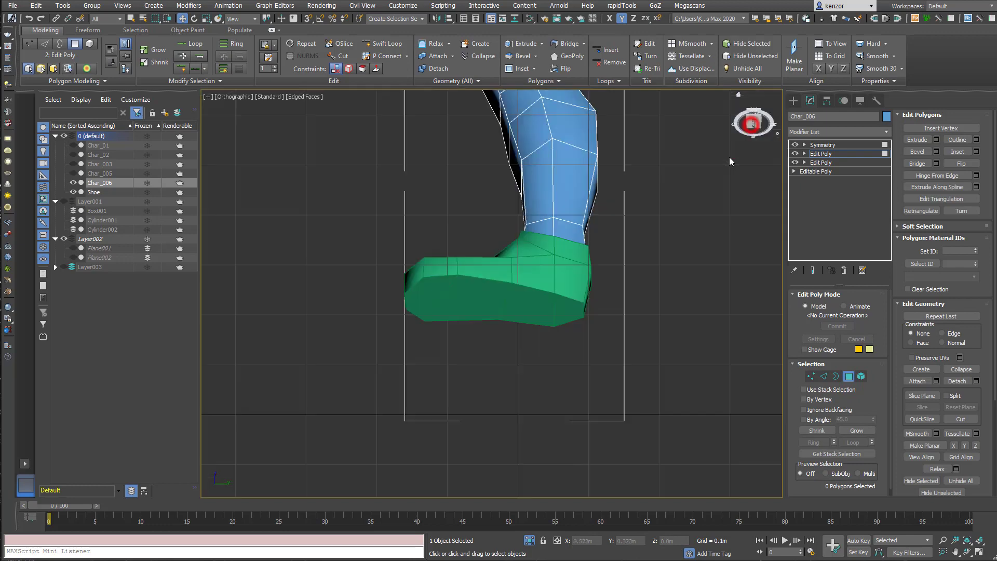
pyautogui.click(752, 113)
pyautogui.moveTo(668, 423); pyautogui.dragTo(332, 267)
pyautogui.keyDown('alt'); pyautogui.moveTo(420, 180); pyautogui.dragTo(640, 270); pyautogui.keyUp('alt')
pyautogui.click(696, 148)
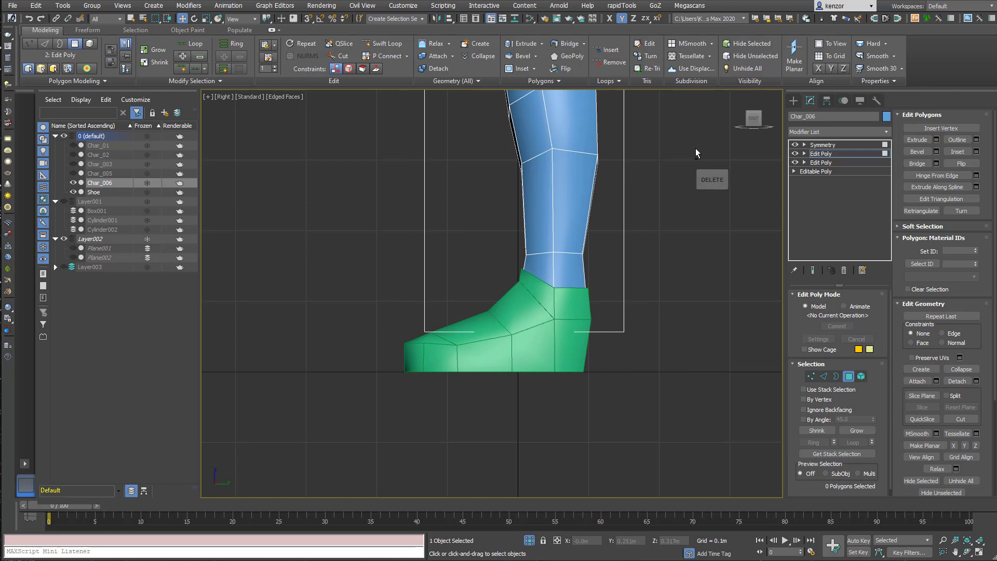
# Select the ring of vertices around the leg's open ankle end inside the shoe.
pyautogui.click(813, 376)
pyautogui.moveTo(511, 272); pyautogui.dragTo(598, 303)
pyautogui.keyDown('alt'); pyautogui.moveTo(598, 303); pyautogui.dragTo(512, 330, button='middle'); pyautogui.keyUp('alt')
pyautogui.click(811, 376)
# Select the character's polygons from the hips to just above the knee and detach them as a cloned object.
pyautogui.press('z')
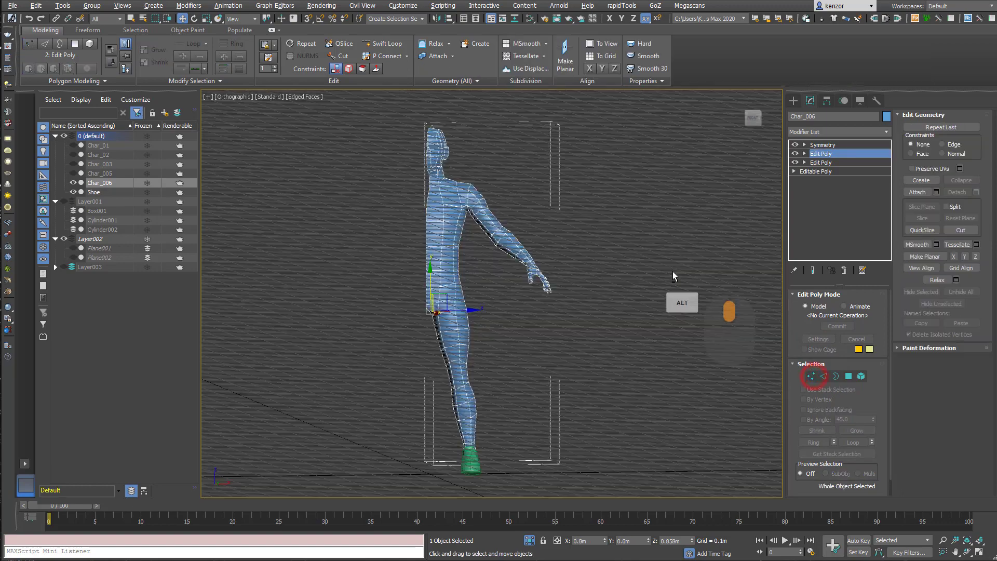
pyautogui.keyDown('alt'); pyautogui.moveTo(672, 271); pyautogui.dragTo(701, 260, button='middle'); pyautogui.keyUp('alt')
pyautogui.click(753, 119)
pyautogui.scroll(2, 607, 312)
pyautogui.click(591, 281)
pyautogui.click(540, 312)
pyautogui.click(840, 154)
pyautogui.click(849, 376)
pyautogui.moveTo(457, 282); pyautogui.dragTo(587, 372)
pyautogui.moveTo(612, 323)
pyautogui.keyDown('alt'); pyautogui.mouseDown(button='middle')
pyautogui.moveTo(502, 317)
pyautogui.moveTo(513, 260)
pyautogui.moveTo(513, 300)
pyautogui.moveTo(588, 301)
pyautogui.moveTo(562, 312)
pyautogui.moveTo(596, 312)
pyautogui.mouseUp(button='middle'); pyautogui.keyUp('alt')
pyautogui.click(435, 68)
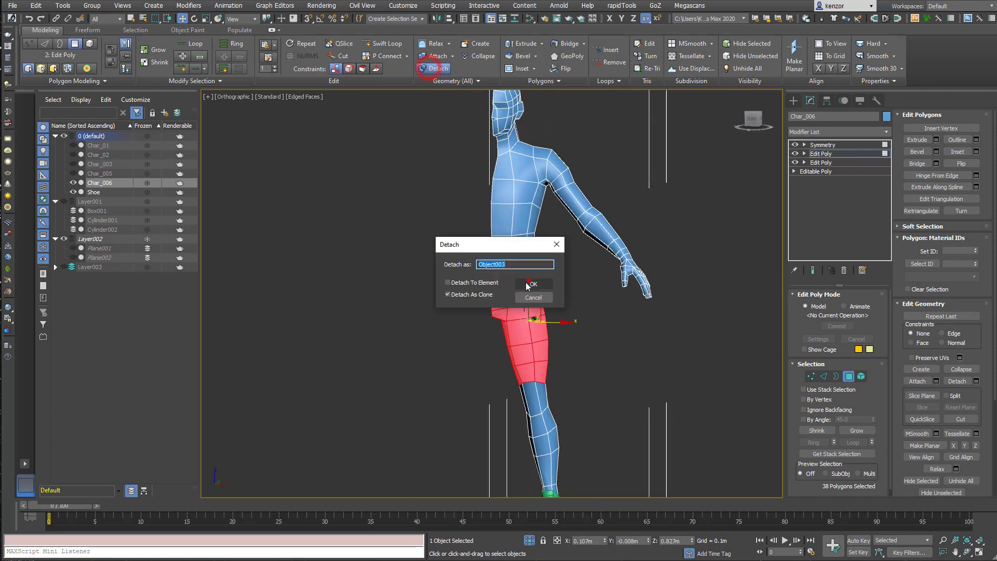
pyautogui.click(528, 284)
# Select the cloned hip and thigh piece, rename it shorts, and give it a teal object color.
pyautogui.click(849, 377)
pyautogui.click(723, 328)
pyautogui.click(115, 193)
pyautogui.moveTo(835, 116); pyautogui.dragTo(722, 114)
pyautogui.write('shorts')
pyautogui.press('Return')
pyautogui.keyDown('alt'); pyautogui.moveTo(638, 218); pyautogui.dragTo(656, 219, button='middle'); pyautogui.keyUp('alt')
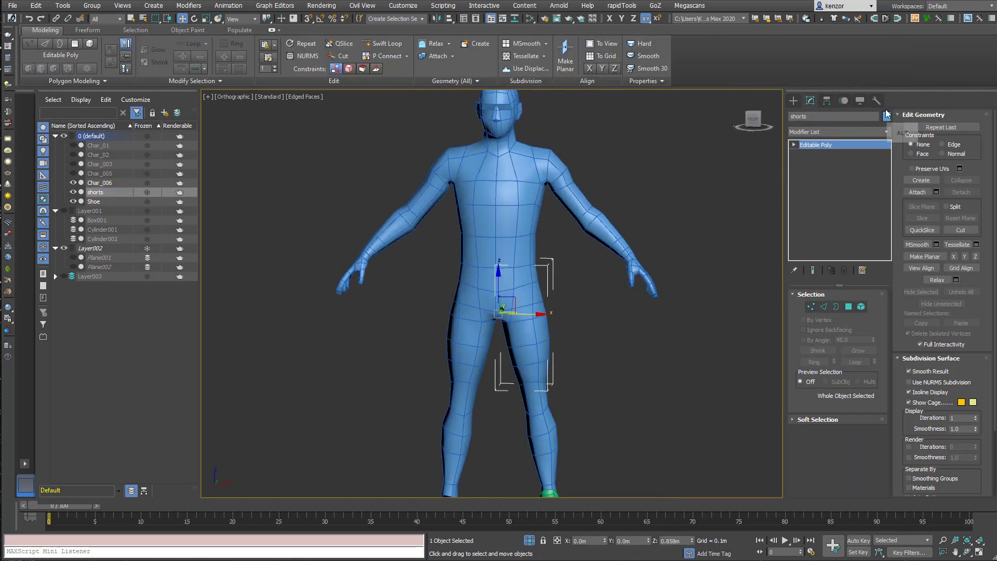
pyautogui.click(886, 116)
pyautogui.click(503, 278)
pyautogui.click(550, 345)
# Add a Symmetry modifier to the shorts and isolate them.
pyautogui.click(886, 132)
pyautogui.press('s')
pyautogui.press('y')
pyautogui.press('Return')
pyautogui.hotkey('alt', 'q')
pyautogui.hotkey('alt', 'q')
pyautogui.keyDown('alt'); pyautogui.moveTo(628, 312); pyautogui.dragTo(649, 270, button='middle'); pyautogui.keyUp('alt')
pyautogui.keyDown('ctrl'); pyautogui.keyDown('alt'); pyautogui.moveTo(649, 270); pyautogui.dragTo(572, 252, button='middle'); pyautogui.keyUp('alt'); pyautogui.keyUp('ctrl')
# Add a Push modifier beneath Symmetry and inflate the shorts with a push value of 0.007 m.
pyautogui.click(864, 153)
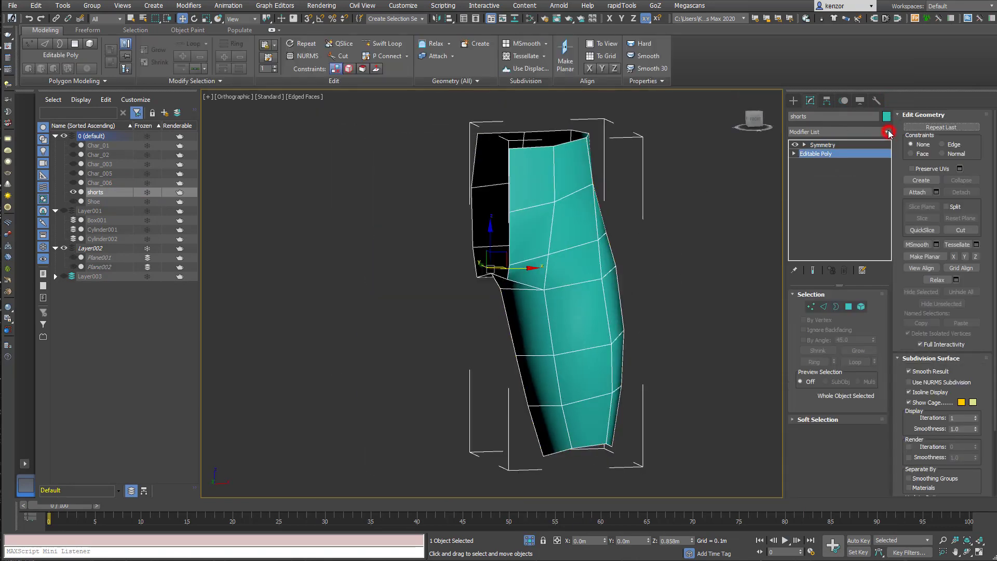
pyautogui.click(831, 132)
pyautogui.write('push')
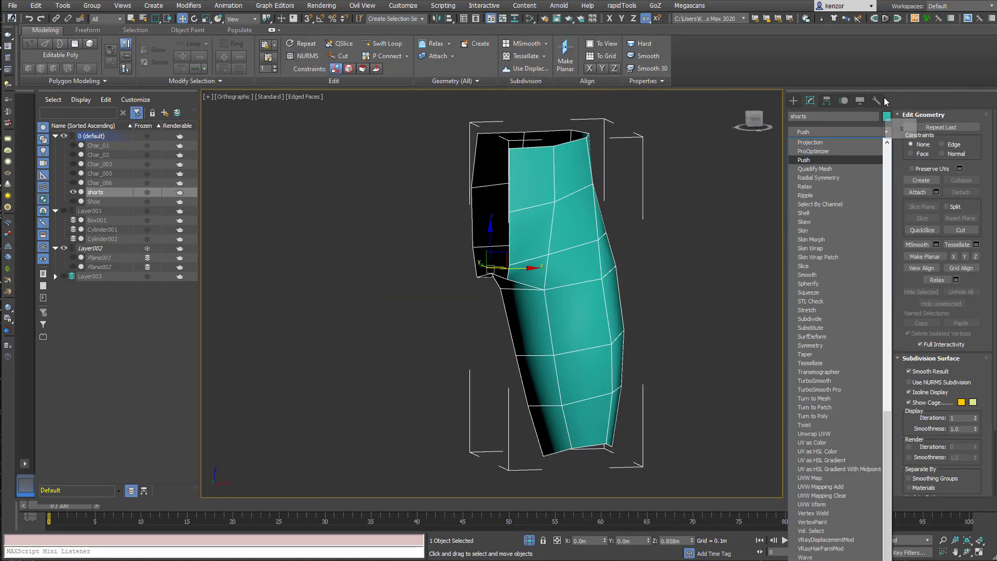
pyautogui.press('Return')
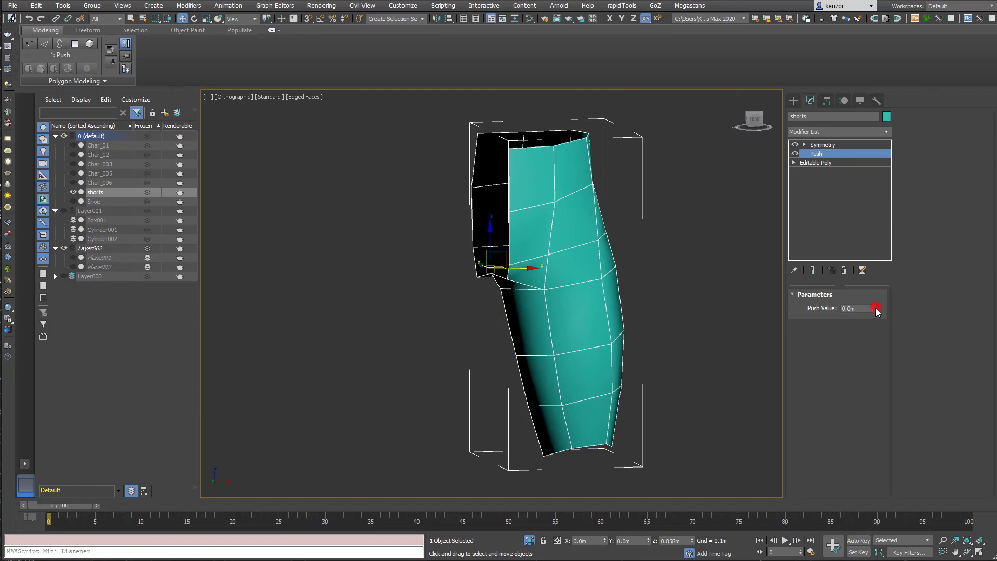
pyautogui.moveTo(876, 310); pyautogui.dragTo(866, 227)
# Turn on the end-result display and move the Push modifier above Symmetry to close the shorts' center seam.
pyautogui.click(852, 146)
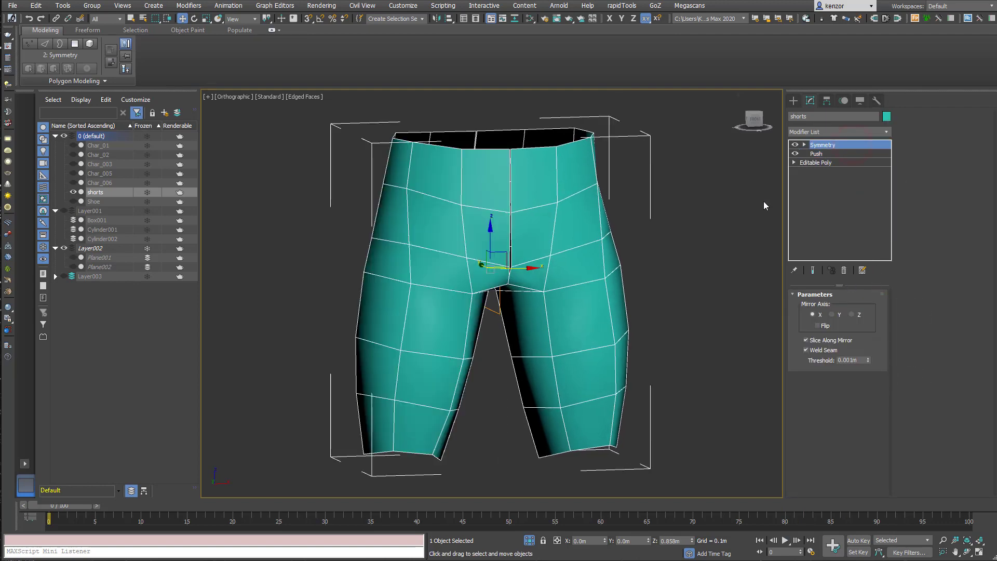
pyautogui.keyDown('alt'); pyautogui.moveTo(759, 201); pyautogui.dragTo(621, 204, button='middle'); pyautogui.keyUp('alt')
pyautogui.keyDown('ctrl'); pyautogui.keyDown('alt'); pyautogui.moveTo(491, 174); pyautogui.dragTo(495, 145, button='middle'); pyautogui.keyUp('alt'); pyautogui.keyUp('ctrl')
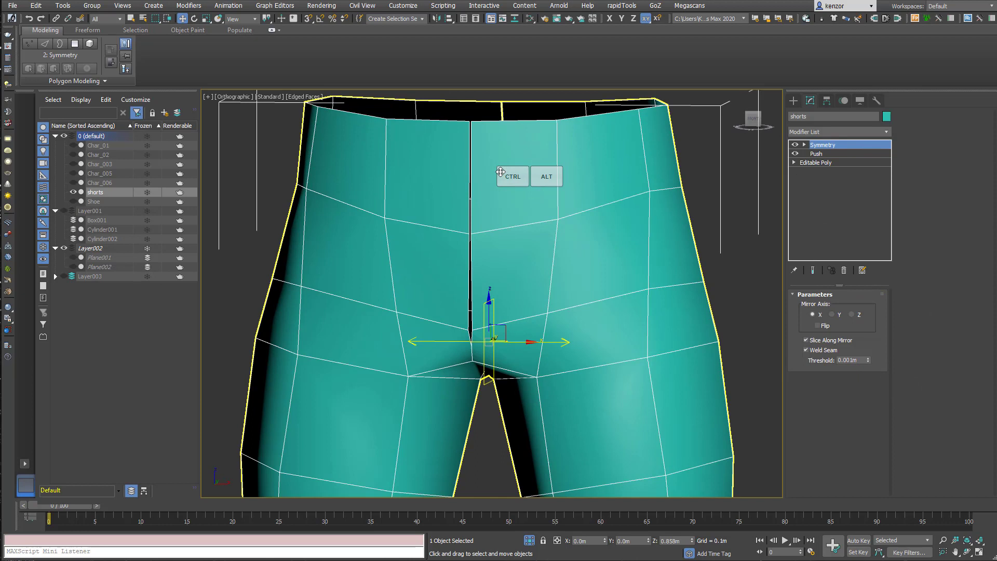
pyautogui.click(854, 153)
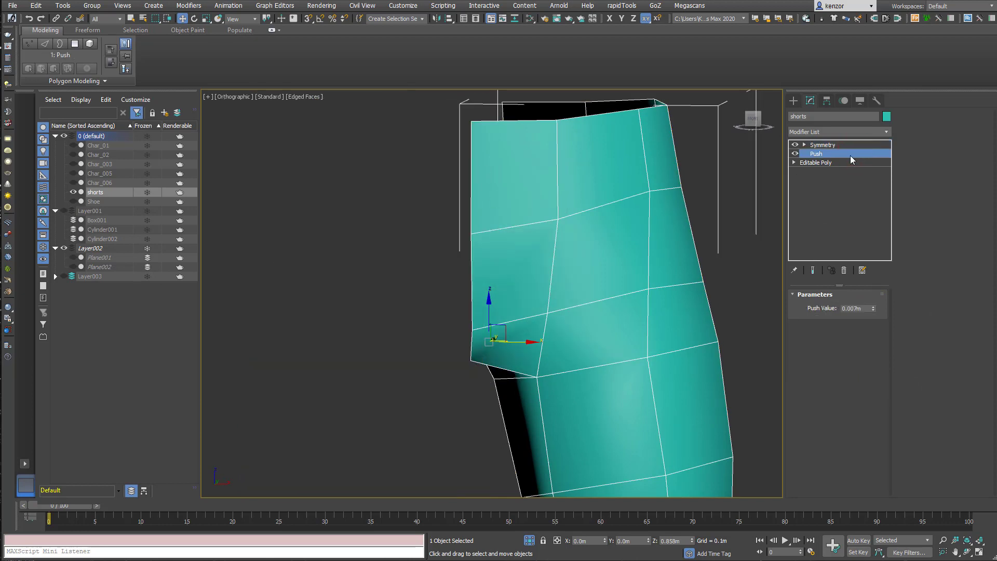
pyautogui.click(813, 270)
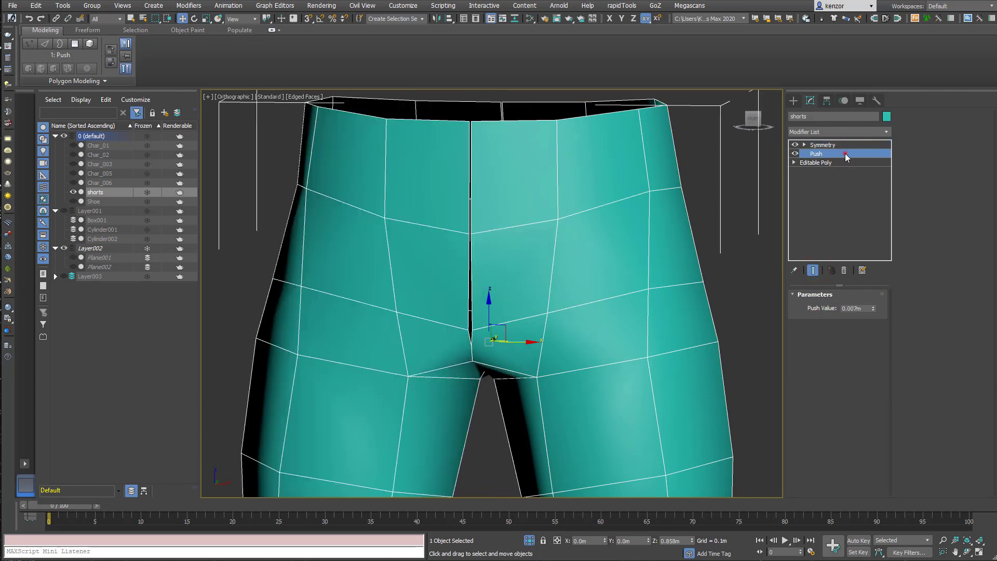
pyautogui.moveTo(845, 153); pyautogui.dragTo(843, 143)
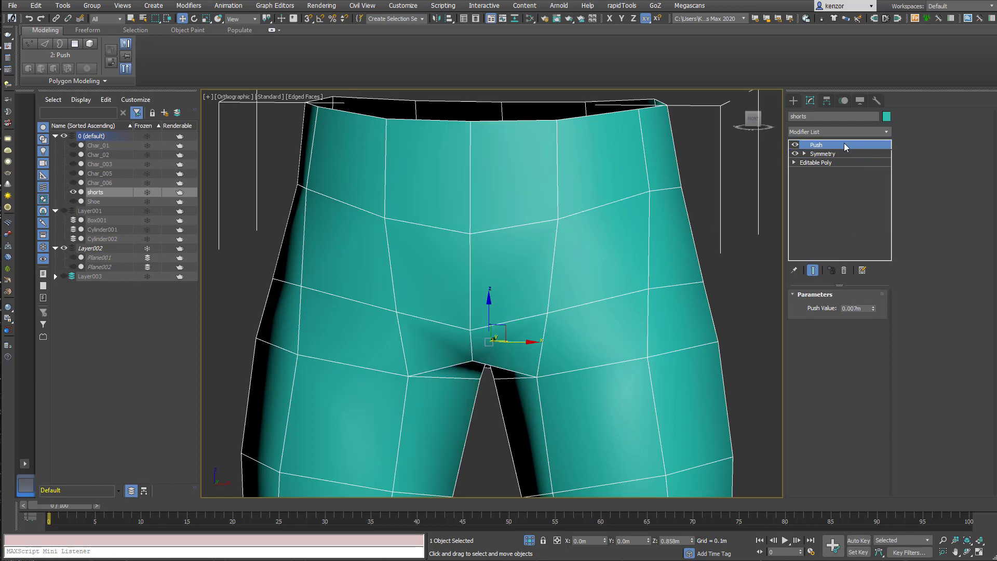
# Exit isolation, hide Layer002, and set the shorts' push value to 0.006 m.
pyautogui.keyDown('alt'); pyautogui.moveTo(740, 187); pyautogui.dragTo(731, 210, button='middle'); pyautogui.keyUp('alt')
pyautogui.keyDown('alt'); pyautogui.moveTo(731, 209); pyautogui.dragTo(689, 199, button='middle'); pyautogui.keyUp('alt')
pyautogui.click(528, 540)
pyautogui.keyDown('ctrl'); pyautogui.keyDown('alt'); pyautogui.moveTo(681, 337); pyautogui.dragTo(705, 335, button='middle'); pyautogui.keyUp('alt'); pyautogui.keyUp('ctrl')
pyautogui.click(63, 248)
pyautogui.keyDown('alt'); pyautogui.moveTo(705, 335); pyautogui.dragTo(721, 307, button='middle'); pyautogui.keyUp('alt')
pyautogui.click(753, 119)
pyautogui.moveTo(873, 309); pyautogui.dragTo(874, 314)
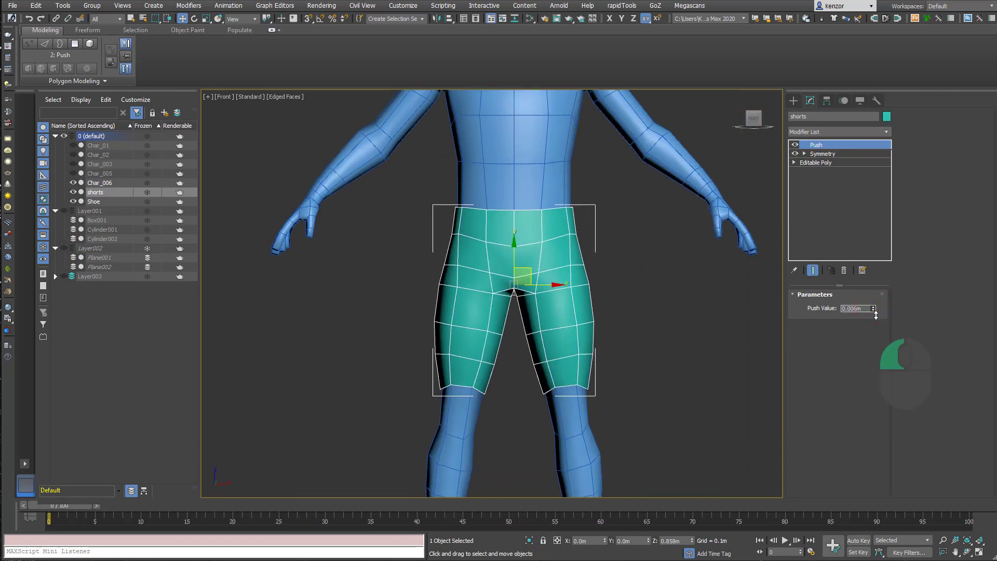
# Copy the shorts' Symmetry modifier and paste it above Push.
pyautogui.rightClick(863, 152)
pyautogui.click(890, 199)
pyautogui.rightClick(862, 146)
pyautogui.click(884, 199)
# Add an Edit Poly modifier directly above Push and delete the polygons of one half of the shorts.
pyautogui.click(876, 154)
pyautogui.click(886, 133)
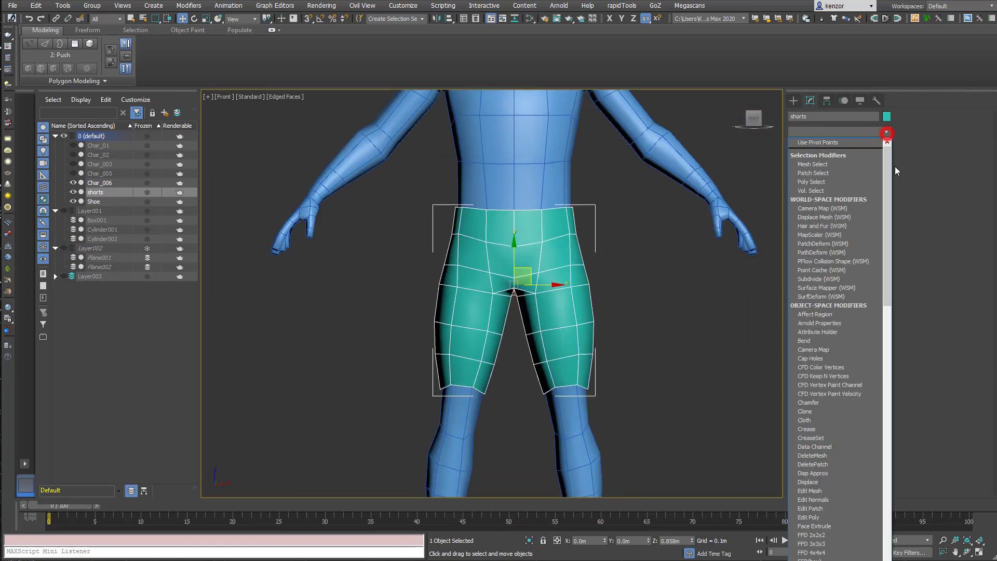
pyautogui.click(811, 517)
pyautogui.press('4')
pyautogui.click(694, 307)
pyautogui.moveTo(419, 182); pyautogui.dragTo(512, 407)
pyautogui.press('Delete')
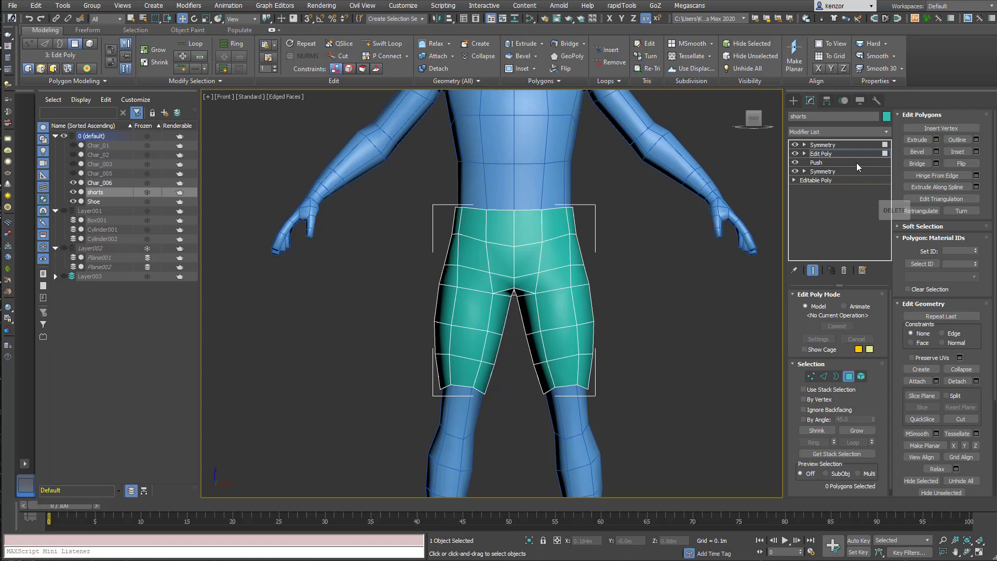
# Turn off the upper Symmetry, flatten the leg-hem vertices in Z, and move them down to lengthen the shorts.
pyautogui.click(818, 145)
pyautogui.click(795, 145)
pyautogui.click(883, 152)
pyautogui.click(824, 376)
pyautogui.moveTo(644, 343); pyautogui.dragTo(632, 291, button='middle')
pyautogui.click(810, 376)
pyautogui.moveTo(520, 327); pyautogui.dragTo(603, 366)
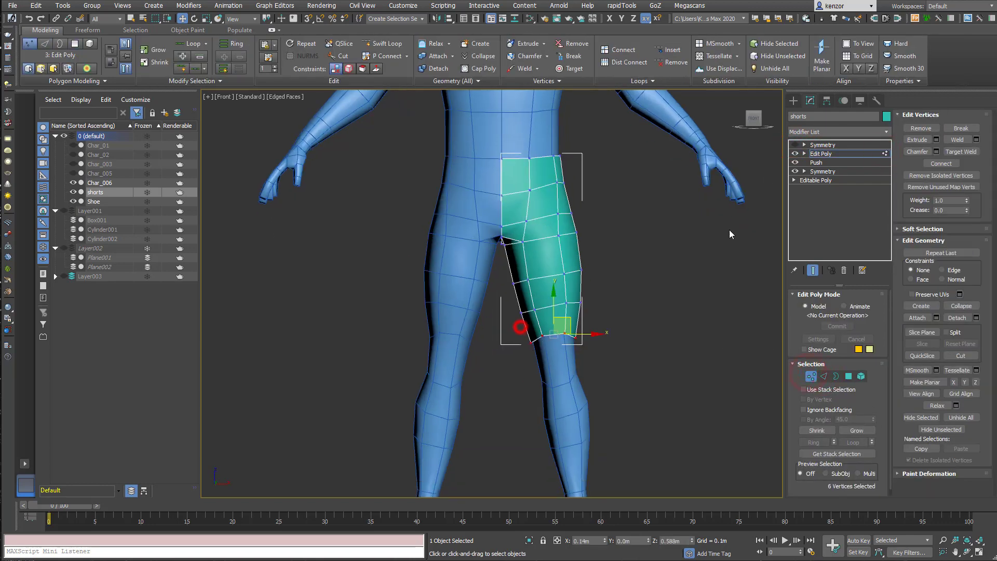
pyautogui.click(871, 69)
pyautogui.moveTo(563, 320); pyautogui.dragTo(565, 338)
pyautogui.keyDown('alt'); pyautogui.moveTo(590, 323); pyautogui.dragTo(544, 346); pyautogui.keyUp('alt')
pyautogui.click(516, 294)
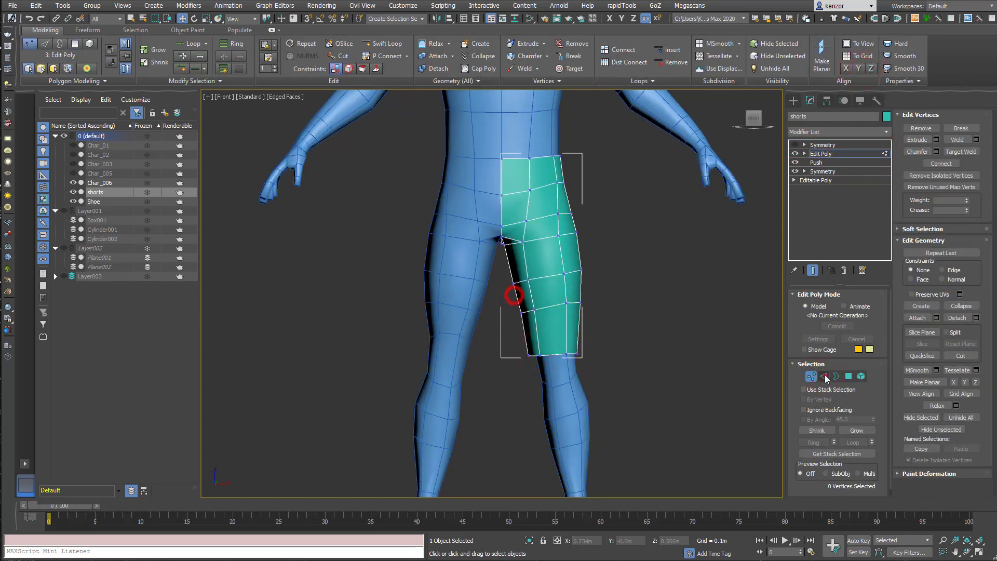
# Remove the horizontal edge loop just above the shorts' leg hem along with its vertices.
pyautogui.click(825, 376)
pyautogui.doubleClick(554, 305)
pyautogui.hotkey('ctrl', 'BackSpace')
# Move the outer and inner hem vertices outward to widen the shorts' leg opening.
pyautogui.click(811, 375)
pyautogui.moveTo(625, 372); pyautogui.dragTo(605, 351)
pyautogui.moveTo(521, 341); pyautogui.dragTo(554, 355)
pyautogui.click(606, 312)
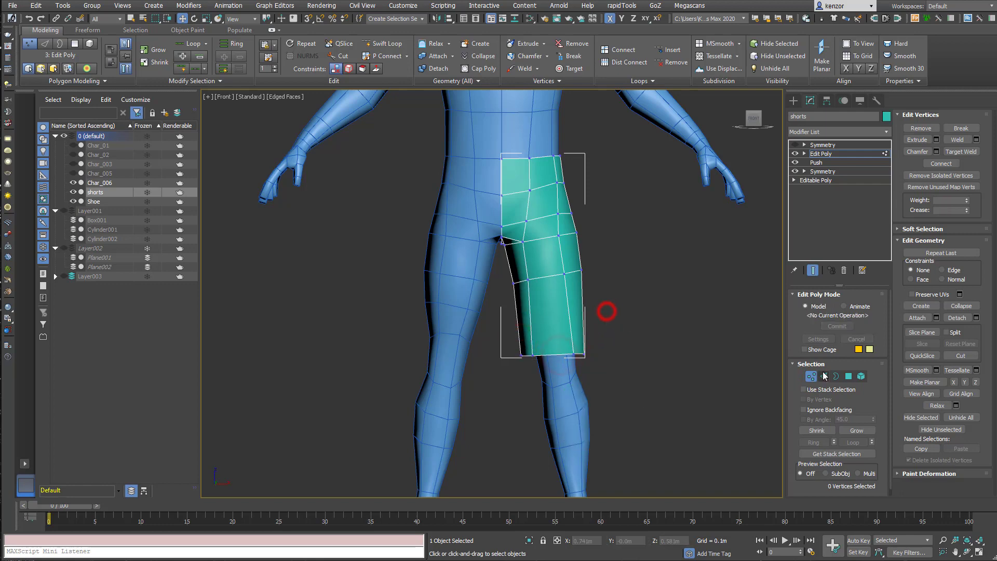
# Turn the upper Symmetry back on and adjust the vertices of the shorts' hem and mid-thigh loop.
pyautogui.click(822, 376)
pyautogui.click(795, 144)
pyautogui.click(820, 154)
pyautogui.keyDown('alt'); pyautogui.moveTo(584, 241); pyautogui.dragTo(519, 241, button='middle'); pyautogui.keyUp('alt')
pyautogui.click(767, 122)
pyautogui.click(810, 376)
pyautogui.moveTo(535, 337); pyautogui.dragTo(590, 354)
pyautogui.moveTo(593, 311); pyautogui.dragTo(540, 259)
# Adjust the crotch vertices of the shorts and lower the center one slightly in the front view.
pyautogui.keyDown('alt'); pyautogui.moveTo(543, 260); pyautogui.dragTo(498, 263, button='middle'); pyautogui.keyUp('alt')
pyautogui.scroll(4, 606, 239)
pyautogui.moveTo(586, 252)
pyautogui.mouseDown()
pyautogui.moveTo(606, 276)
pyautogui.moveTo(600, 265)
pyautogui.mouseUp()
pyautogui.keyDown('alt'); pyautogui.moveTo(601, 262); pyautogui.dragTo(691, 255, button='middle'); pyautogui.keyUp('alt')
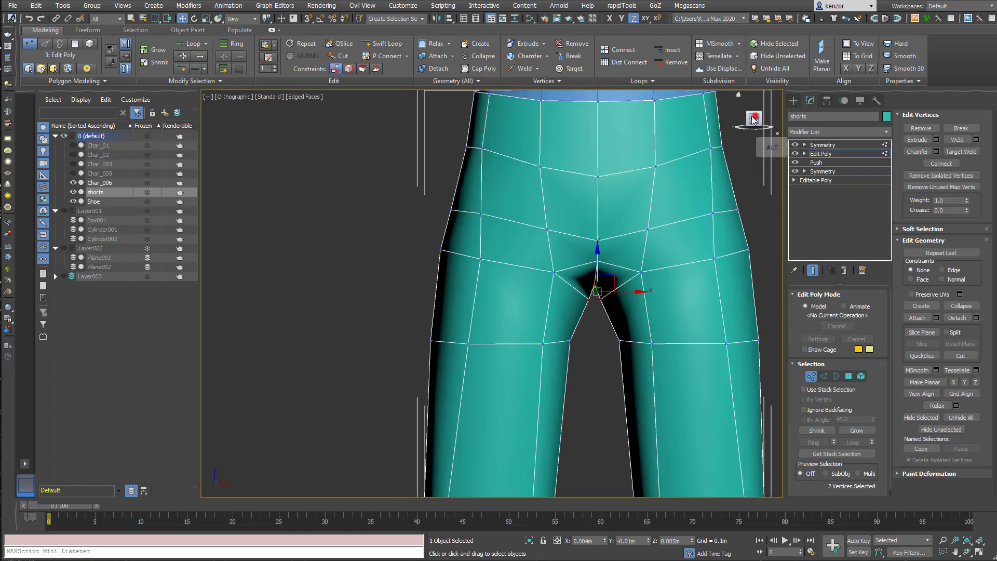
pyautogui.click(754, 119)
pyautogui.moveTo(587, 272); pyautogui.dragTo(604, 242)
pyautogui.click(667, 223)
pyautogui.click(585, 235)
pyautogui.moveTo(585, 201); pyautogui.dragTo(587, 207)
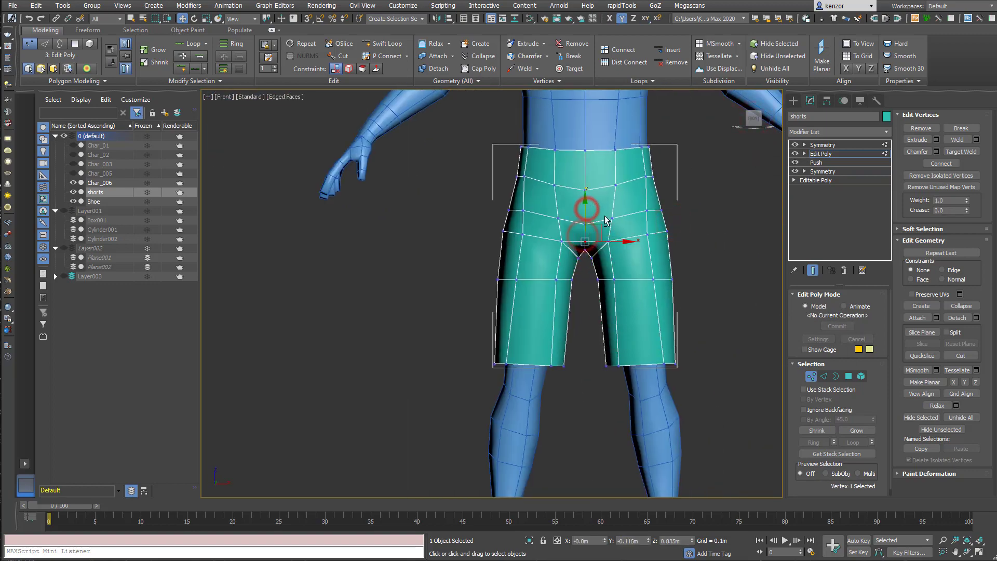
# Reposition the vertical edge on the upper thigh of the shorts.
pyautogui.keyDown('alt'); pyautogui.moveTo(605, 220); pyautogui.dragTo(523, 218, button='middle'); pyautogui.keyUp('alt')
pyautogui.click(751, 120)
pyautogui.click(636, 255)
pyautogui.keyDown('alt'); pyautogui.moveTo(636, 254); pyautogui.dragTo(514, 265, button='middle'); pyautogui.keyUp('alt')
pyautogui.click(824, 376)
pyautogui.click(547, 261)
pyautogui.moveTo(565, 262); pyautogui.dragTo(558, 263)
pyautogui.keyDown('alt'); pyautogui.moveTo(537, 270); pyautogui.dragTo(600, 249, button='middle'); pyautogui.keyUp('alt')
# Isolate the shorts and leave sub-object editing.
pyautogui.press('1')
pyautogui.press('3')
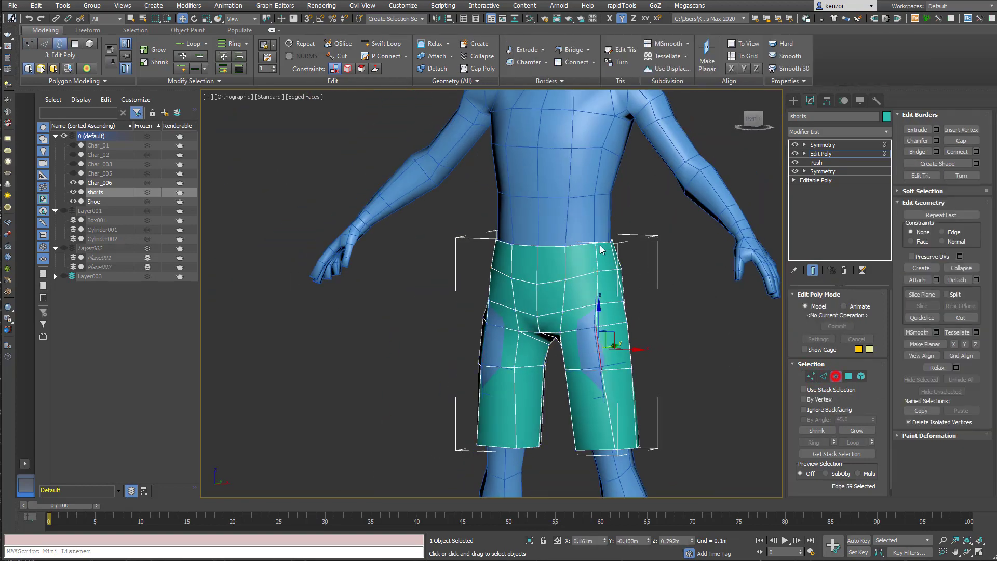
pyautogui.press('2')
pyautogui.keyDown('alt'); pyautogui.moveTo(712, 290); pyautogui.dragTo(580, 358, button='middle'); pyautogui.keyUp('alt')
pyautogui.scroll(4, 581, 357)
pyautogui.hotkey('alt', 'q')
pyautogui.click(877, 154)
# Try to extrude the waist edge loop of the half shorts inward with the upper Symmetry turned off.
pyautogui.click(796, 144)
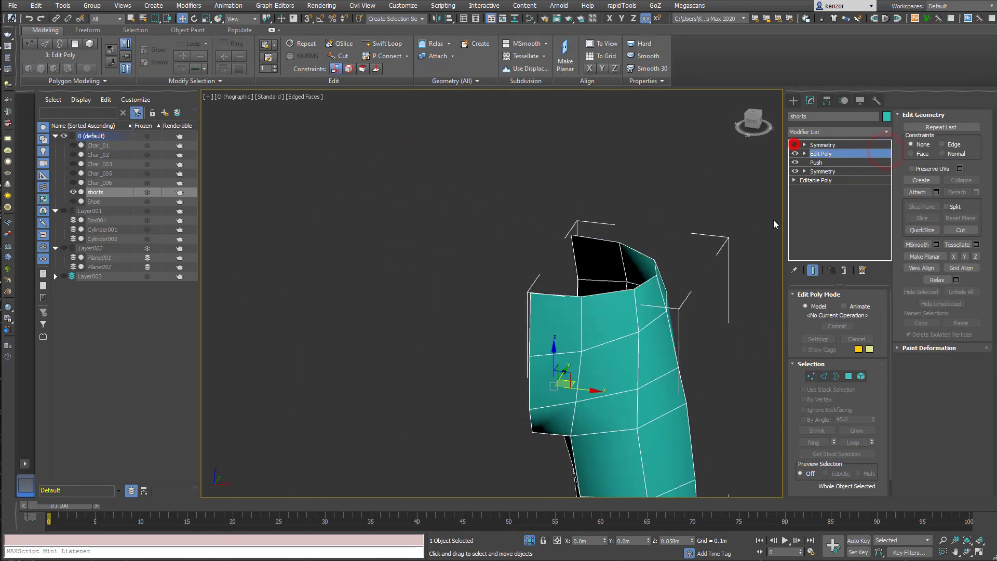
pyautogui.click(825, 376)
pyautogui.doubleClick(611, 292)
pyautogui.press('r')
pyautogui.keyDown('alt'); pyautogui.moveTo(612, 292); pyautogui.dragTo(585, 304, button='middle'); pyautogui.keyUp('alt')
pyautogui.keyDown('ctrl'); pyautogui.keyDown('alt'); pyautogui.moveTo(586, 304); pyautogui.dragTo(560, 321, button='middle'); pyautogui.keyUp('alt'); pyautogui.keyUp('ctrl')
pyautogui.keyDown('alt'); pyautogui.moveTo(581, 289); pyautogui.dragTo(578, 322, button='middle'); pyautogui.keyUp('alt')
pyautogui.scroll(4, 578, 323)
pyautogui.press('w')
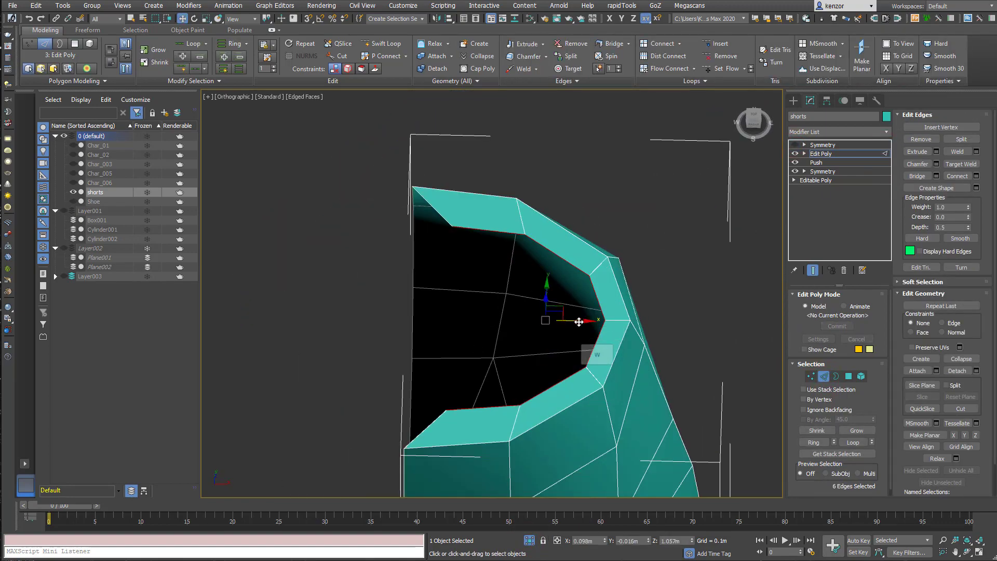
pyautogui.moveTo(579, 322); pyautogui.dragTo(558, 323)
pyautogui.hotkey('ctrl', 'z')
pyautogui.hotkey('ctrl', 'z')
# Turn the upper Symmetry back on and add a new Edit Poly modifier above it.
pyautogui.click(885, 153)
pyautogui.click(881, 144)
pyautogui.click(794, 145)
pyautogui.click(885, 133)
pyautogui.click(817, 164)
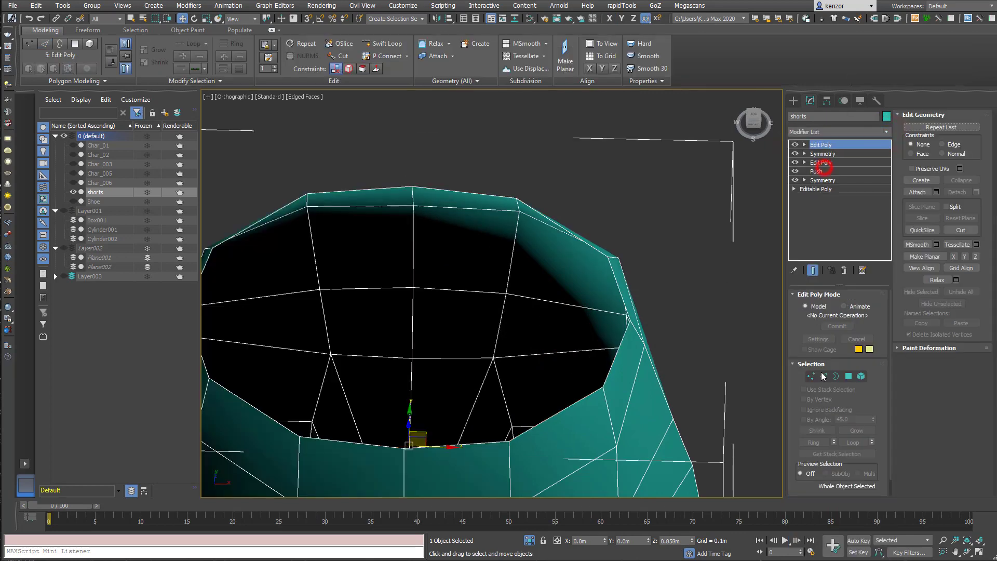
# Select the full waist border of the shorts and extrude it inward by scaling a copy of its edges.
pyautogui.click(836, 376)
pyautogui.moveTo(644, 223); pyautogui.dragTo(597, 280)
pyautogui.scroll(-4, 632, 216)
pyautogui.press('r')
pyautogui.keyDown('shift'); pyautogui.moveTo(501, 278); pyautogui.dragTo(503, 291); pyautogui.keyUp('shift')
pyautogui.moveTo(541, 299); pyautogui.dragTo(539, 236, button='middle')
pyautogui.scroll(-6, 577, 215)
pyautogui.keyDown('alt'); pyautogui.moveTo(587, 285); pyautogui.dragTo(637, 223, button='middle'); pyautogui.keyUp('alt')
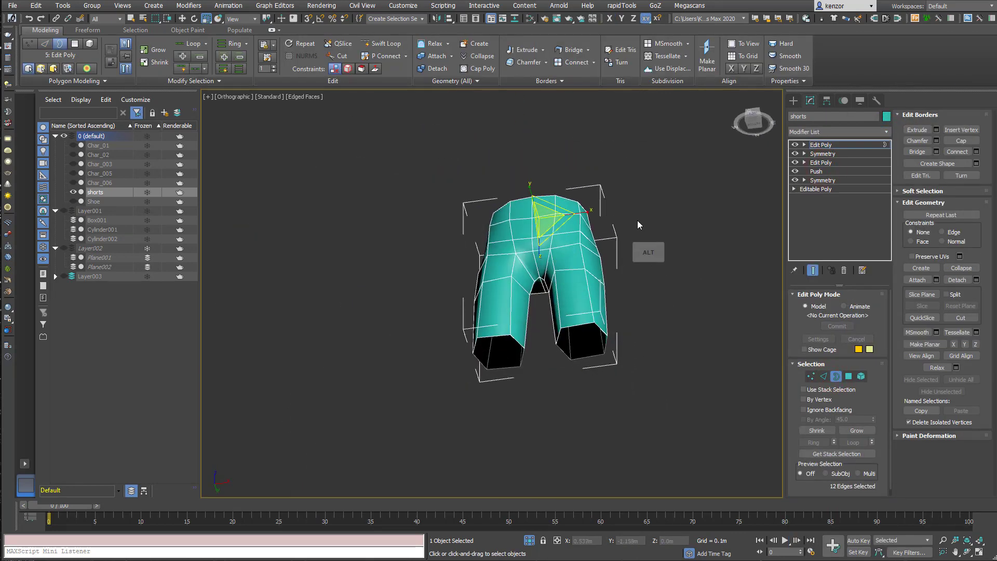
# Select both leg-opening borders of the shorts and extrude them inward by scaling a copy of their edges.
pyautogui.click(852, 145)
pyautogui.press('3')
pyautogui.scroll(2, 579, 337)
pyautogui.click(574, 323)
pyautogui.keyDown('ctrl'); pyautogui.click(472, 336); pyautogui.keyUp('ctrl')
pyautogui.keyDown('shift'); pyautogui.moveTo(591, 338); pyautogui.dragTo(528, 373); pyautogui.keyUp('shift')
pyautogui.moveTo(268, 22); pyautogui.dragTo(266, 32)
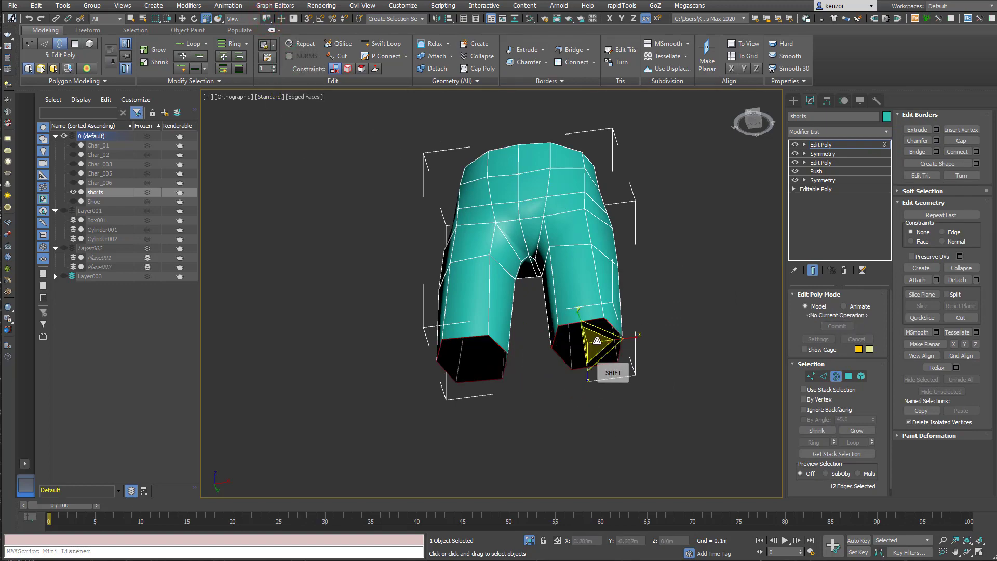
pyautogui.keyDown('shift'); pyautogui.moveTo(597, 340); pyautogui.dragTo(608, 362); pyautogui.keyUp('shift')
pyautogui.click(836, 376)
# End the isolation of the shorts and check how they fit over the character's hips and thighs.
pyautogui.keyDown('alt'); pyautogui.moveTo(672, 233); pyautogui.dragTo(694, 298, button='middle'); pyautogui.keyUp('alt')
pyautogui.click(530, 540)
pyautogui.moveTo(675, 213); pyautogui.dragTo(680, 311, button='middle')
pyautogui.keyDown('alt'); pyautogui.moveTo(680, 311); pyautogui.dragTo(721, 325, button='middle'); pyautogui.keyUp('alt')
pyautogui.click(848, 376)
pyautogui.click(604, 351)
pyautogui.keyDown('alt'); pyautogui.moveTo(633, 322); pyautogui.dragTo(586, 316, button='middle'); pyautogui.keyUp('alt')
pyautogui.click(848, 376)
pyautogui.keyDown('alt'); pyautogui.moveTo(670, 317); pyautogui.dragTo(705, 320, button='middle'); pyautogui.keyUp('alt')
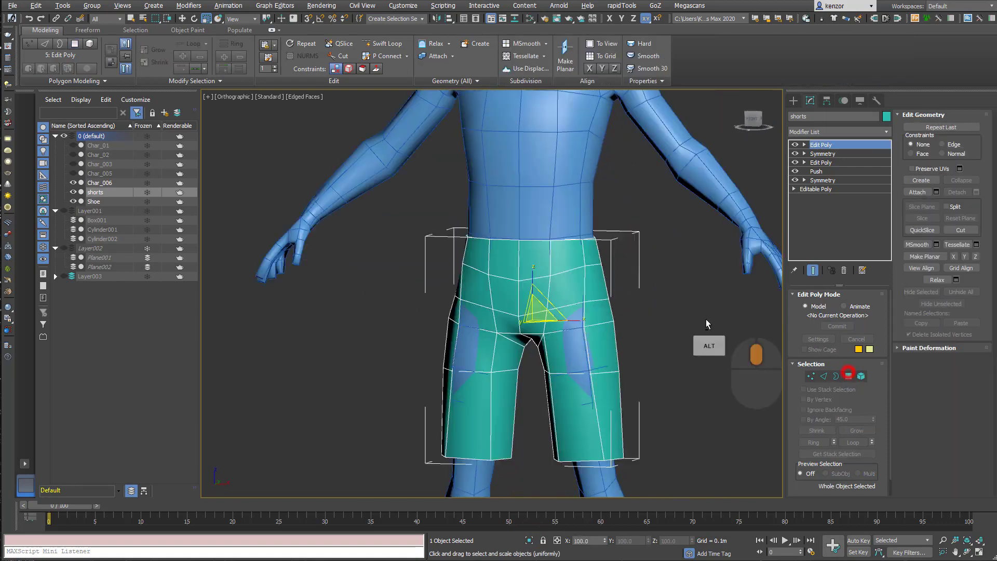
# Delete the Char_006 body polygons hidden under the shorts in the upper Edit Poly modifier, working from the front view.
pyautogui.click(556, 214)
pyautogui.click(839, 154)
pyautogui.click(752, 116)
pyautogui.click(849, 376)
pyautogui.moveTo(690, 313); pyautogui.dragTo(433, 236)
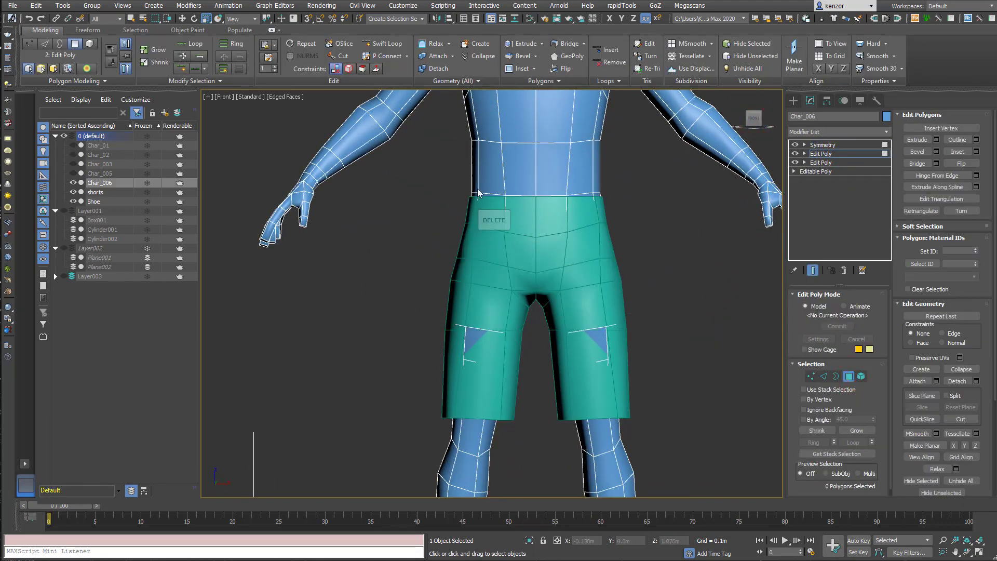
pyautogui.keyDown('alt'); pyautogui.moveTo(675, 205); pyautogui.dragTo(643, 294, button='middle'); pyautogui.keyUp('alt')
pyautogui.moveTo(534, 327); pyautogui.dragTo(639, 397)
pyautogui.press('Delete')
pyautogui.keyDown('alt'); pyautogui.moveTo(743, 255); pyautogui.dragTo(662, 332, button='middle'); pyautogui.keyUp('alt')
pyautogui.click(753, 119)
pyautogui.scroll(2, 699, 194)
pyautogui.click(659, 278)
pyautogui.click(850, 377)
pyautogui.click(640, 293)
# Select the shorts and nudge vertices in their top Edit Poly modifier to refine the fit.
pyautogui.click(607, 296)
pyautogui.click(804, 145)
pyautogui.click(818, 154)
pyautogui.moveTo(468, 282)
pyautogui.mouseDown()
pyautogui.moveTo(507, 301)
pyautogui.moveTo(466, 292)
pyautogui.mouseUp()
pyautogui.scroll(3, 504, 287)
pyautogui.moveTo(498, 287); pyautogui.dragTo(497, 287)
pyautogui.scroll(-4, 616, 392)
pyautogui.keyDown('alt'); pyautogui.moveTo(482, 286); pyautogui.dragTo(583, 276, button='middle'); pyautogui.keyUp('alt')
# Add an edge loop around the lower leg of the shorts and mirror it with a copied Symmetry modifier on top.
pyautogui.click(813, 376)
pyautogui.click(521, 349)
pyautogui.click(753, 119)
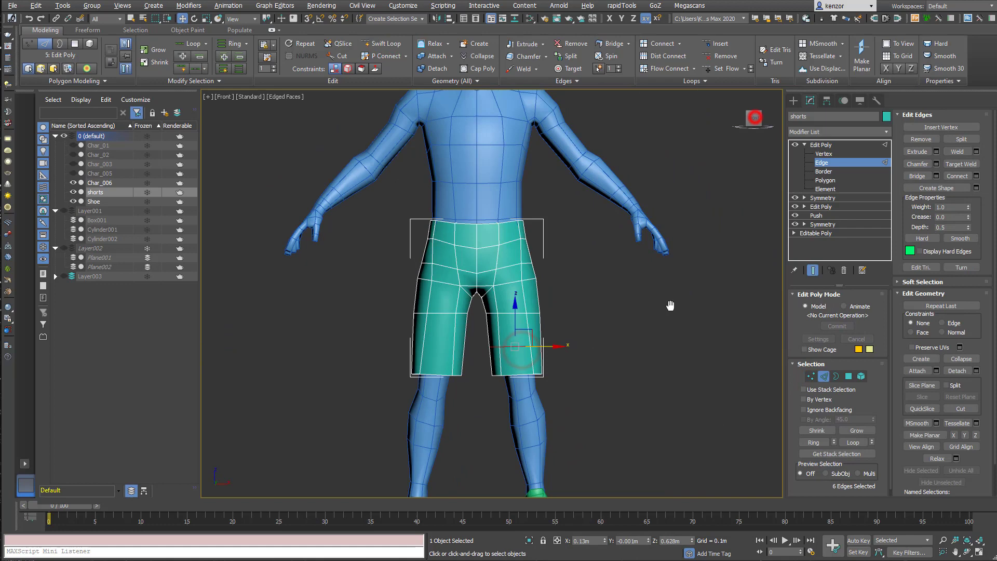
pyautogui.moveTo(670, 307); pyautogui.dragTo(683, 294, button='middle')
pyautogui.click(812, 376)
pyautogui.click(590, 296)
pyautogui.click(813, 376)
pyautogui.rightClick(860, 198)
pyautogui.click(901, 244)
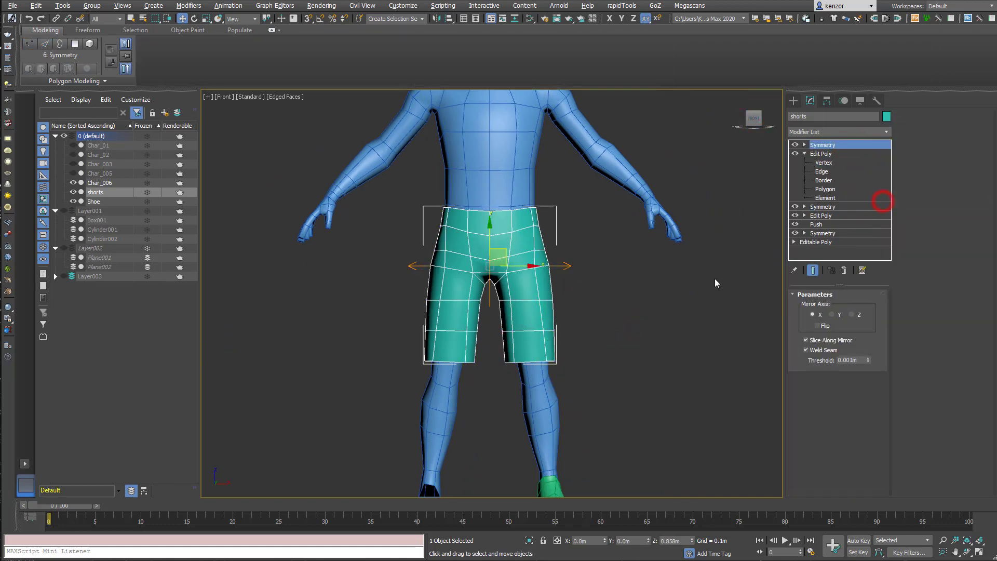
# Paste the copied Symmetry modifier onto the shoe to mirror it to the other foot.
pyautogui.click(623, 278)
pyautogui.scroll(-3, 623, 279)
pyautogui.click(568, 369)
pyautogui.rightClick(855, 145)
pyautogui.click(887, 251)
pyautogui.rightClick(856, 145)
pyautogui.click(885, 154)
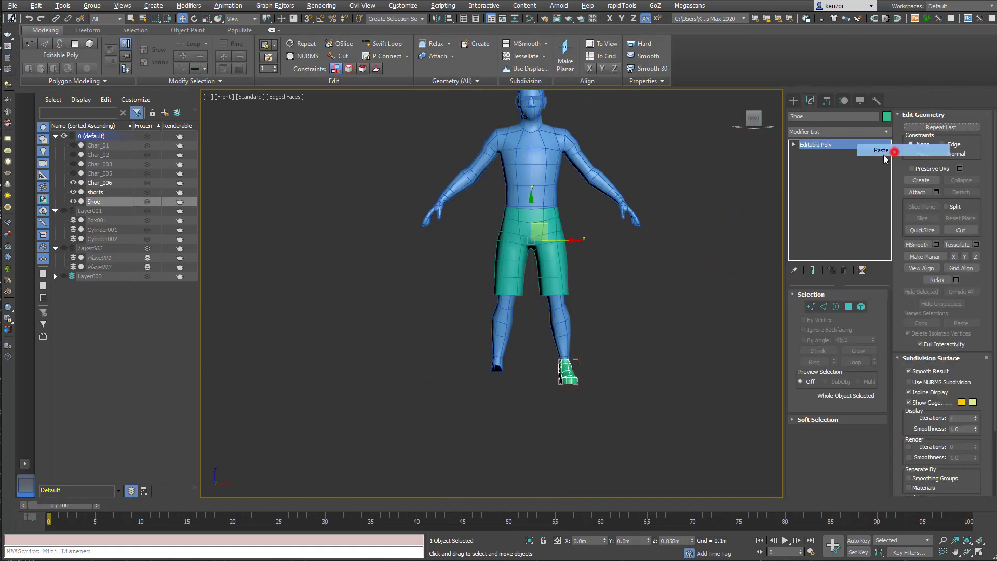
pyautogui.click(692, 267)
pyautogui.keyDown('alt'); pyautogui.moveTo(692, 267); pyautogui.dragTo(602, 280, button='middle'); pyautogui.keyUp('alt')
pyautogui.moveTo(602, 279); pyautogui.dragTo(637, 320, button='middle')
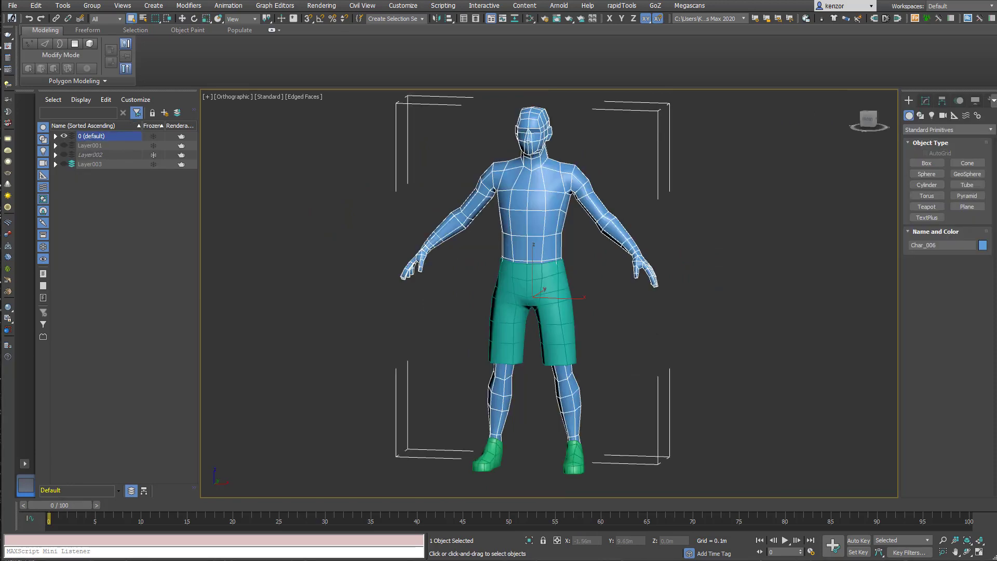
# Select the neck, shoulder and upper-back polygons of the body in the upper Edit Poly of Char_006.
pyautogui.keyDown('alt'); pyautogui.moveTo(649, 291); pyautogui.dragTo(625, 323, button='middle'); pyautogui.keyUp('alt')
pyautogui.click(609, 173)
pyautogui.scroll(3, 550, 209)
pyautogui.click(550, 208)
pyautogui.click(926, 100)
pyautogui.click(956, 154)
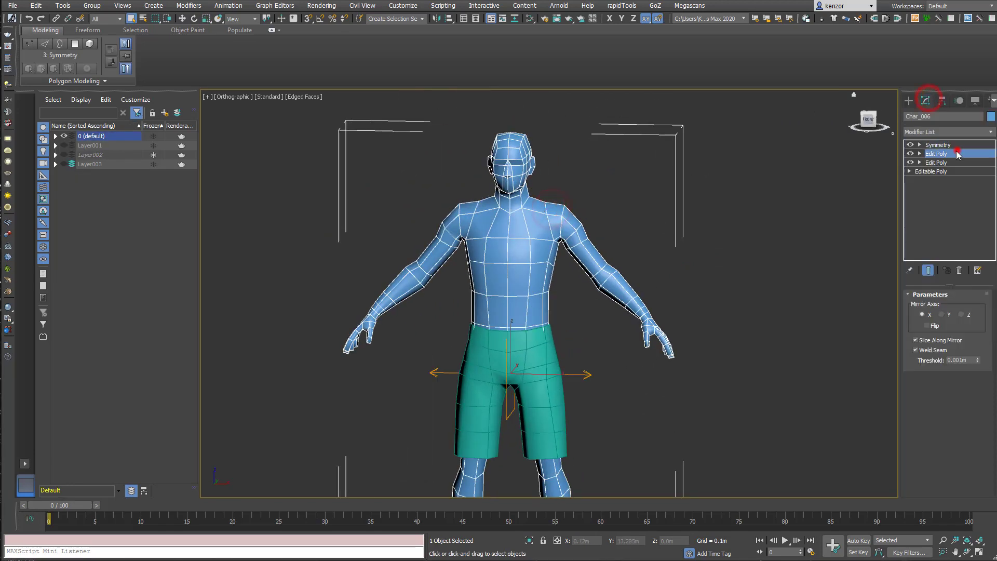
pyautogui.click(958, 377)
pyautogui.click(535, 204)
pyautogui.keyDown('alt'); pyautogui.moveTo(630, 200); pyautogui.dragTo(559, 195, button='middle'); pyautogui.keyUp('alt')
pyautogui.keyDown('ctrl'); pyautogui.moveTo(574, 182); pyautogui.dragTo(542, 199); pyautogui.keyUp('ctrl')
pyautogui.keyDown('alt'); pyautogui.moveTo(623, 244); pyautogui.dragTo(548, 248, button='middle'); pyautogui.keyUp('alt')
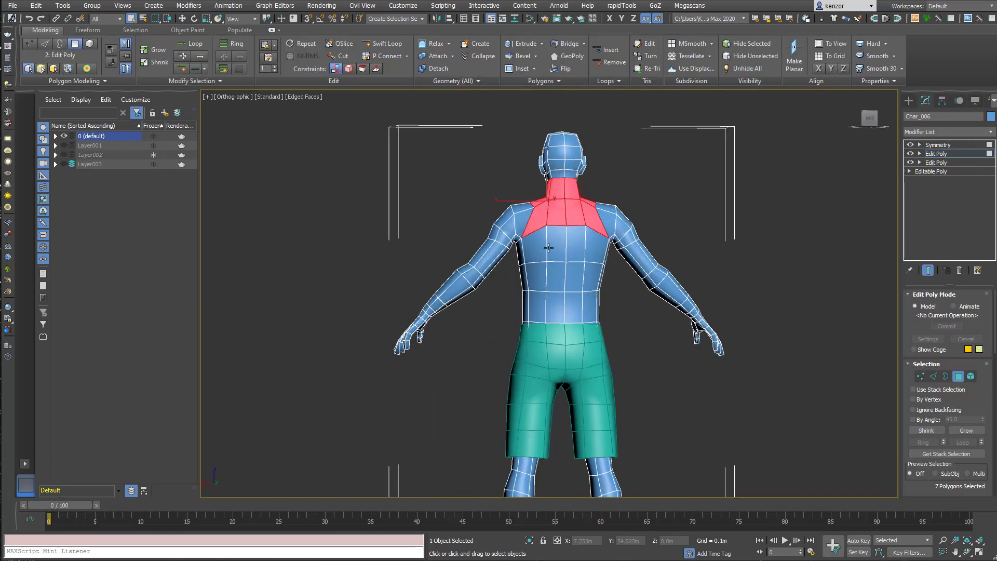
# Extend the polygon selection down the side and back of the torso and clone it as a separate vest object.
pyautogui.keyDown('alt'); pyautogui.moveTo(545, 286); pyautogui.dragTo(410, 276, button='middle'); pyautogui.keyUp('alt')
pyautogui.keyDown('ctrl'); pyautogui.click(540, 229); pyautogui.keyUp('ctrl')
pyautogui.keyDown('alt'); pyautogui.click(523, 249); pyautogui.keyUp('alt')
pyautogui.keyDown('alt'); pyautogui.click(522, 277); pyautogui.keyUp('alt')
pyautogui.keyDown('alt'); pyautogui.click(515, 307); pyautogui.keyUp('alt')
pyautogui.moveTo(514, 307)
pyautogui.keyDown('alt'); pyautogui.mouseDown(button='middle')
pyautogui.moveTo(442, 291)
pyautogui.moveTo(485, 280)
pyautogui.moveTo(636, 205)
pyautogui.moveTo(530, 186)
pyautogui.mouseUp(button='middle'); pyautogui.keyUp('alt')
pyautogui.click(533, 285)
pyautogui.click(533, 285)
pyautogui.click(958, 375)
# Select the cloned vest half, mirror it with a Symmetry modifier and change its object color to green.
pyautogui.click(623, 182)
pyautogui.click(516, 204)
pyautogui.click(992, 132)
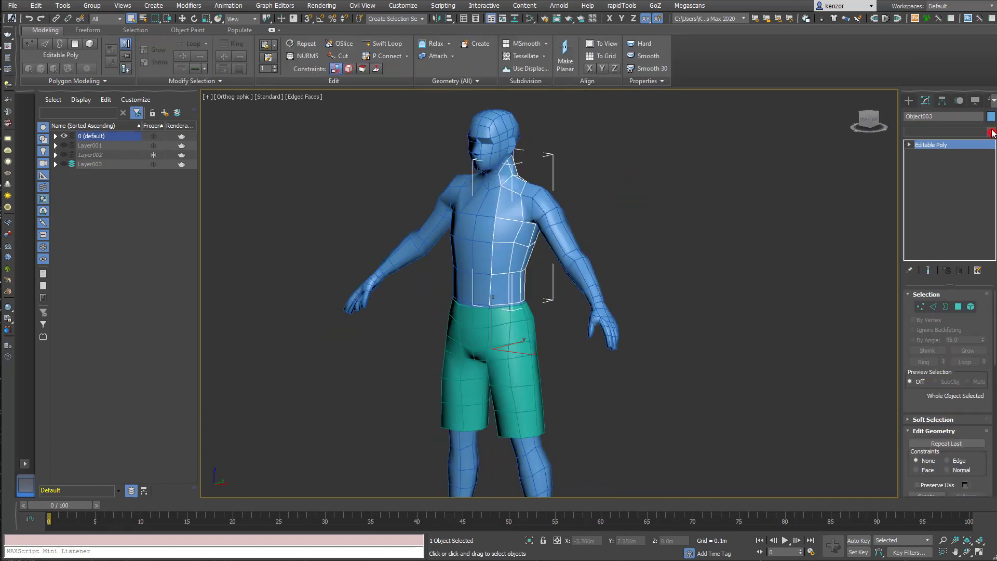
pyautogui.write('sym')
pyautogui.press('Return')
pyautogui.click(991, 118)
pyautogui.click(483, 267)
pyautogui.click(550, 343)
# Add a Push modifier to the vest with a push value of 0.011 m.
pyautogui.scroll(3, 617, 213)
pyautogui.keyDown('alt'); pyautogui.moveTo(617, 212); pyautogui.dragTo(636, 155, button='middle'); pyautogui.keyUp('alt')
pyautogui.click(992, 133)
pyautogui.moveTo(992, 154); pyautogui.dragTo(993, 195)
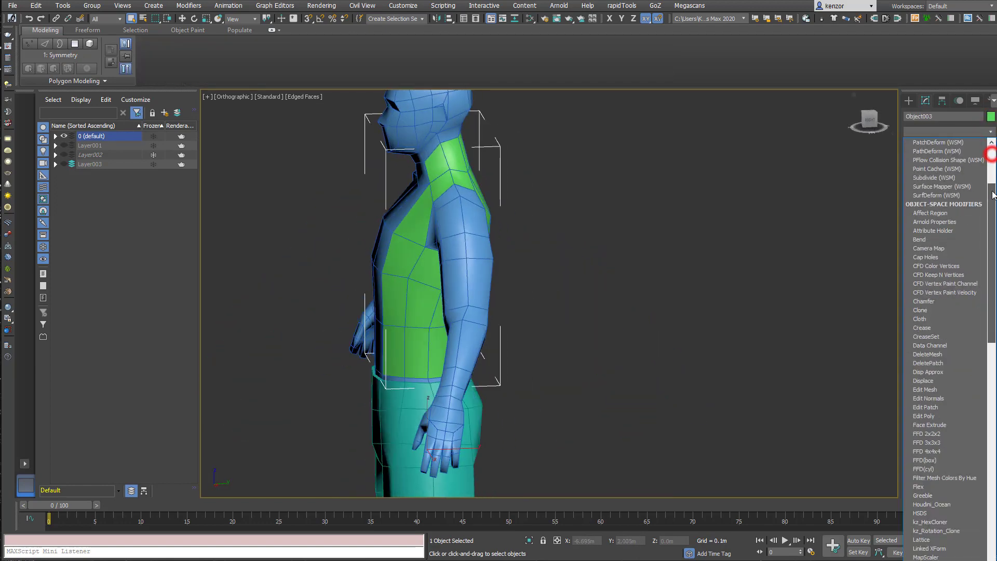
pyautogui.click(919, 389)
pyautogui.keyDown('alt'); pyautogui.moveTo(675, 257); pyautogui.dragTo(696, 259, button='middle'); pyautogui.keyUp('alt')
pyautogui.keyDown('alt'); pyautogui.moveTo(618, 275); pyautogui.dragTo(584, 281, button='middle'); pyautogui.keyUp('alt')
pyautogui.moveTo(982, 309); pyautogui.dragTo(982, 291)
pyautogui.keyDown('alt'); pyautogui.moveTo(717, 292); pyautogui.dragTo(622, 283, button='middle'); pyautogui.keyUp('alt')
pyautogui.click(873, 117)
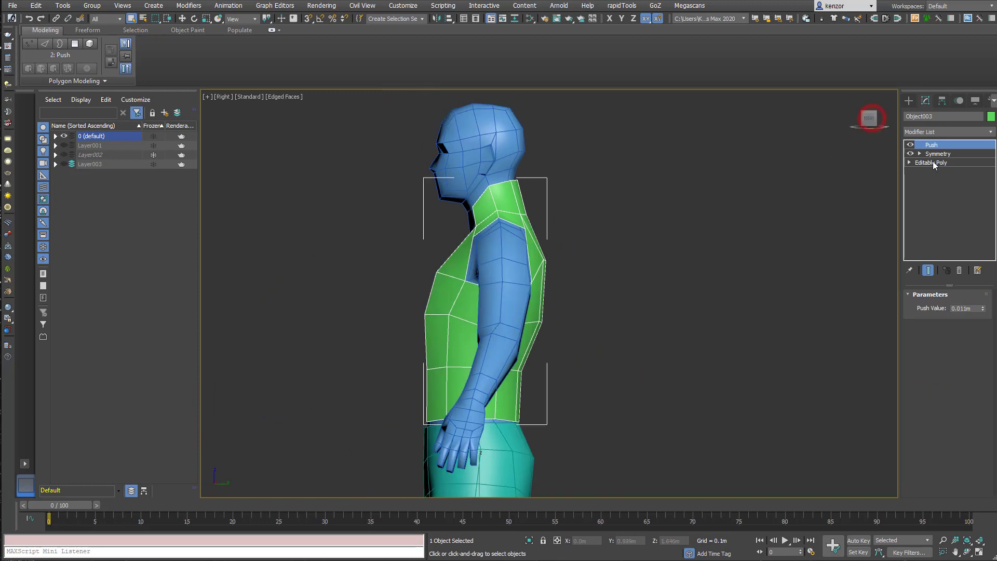
# Add an Edit Poly modifier above Push and select the two front edges of the vest's collar.
pyautogui.click(990, 133)
pyautogui.press('e')
pyautogui.click(943, 170)
pyautogui.click(943, 171)
pyautogui.press('1')
pyautogui.scroll(2, 463, 161)
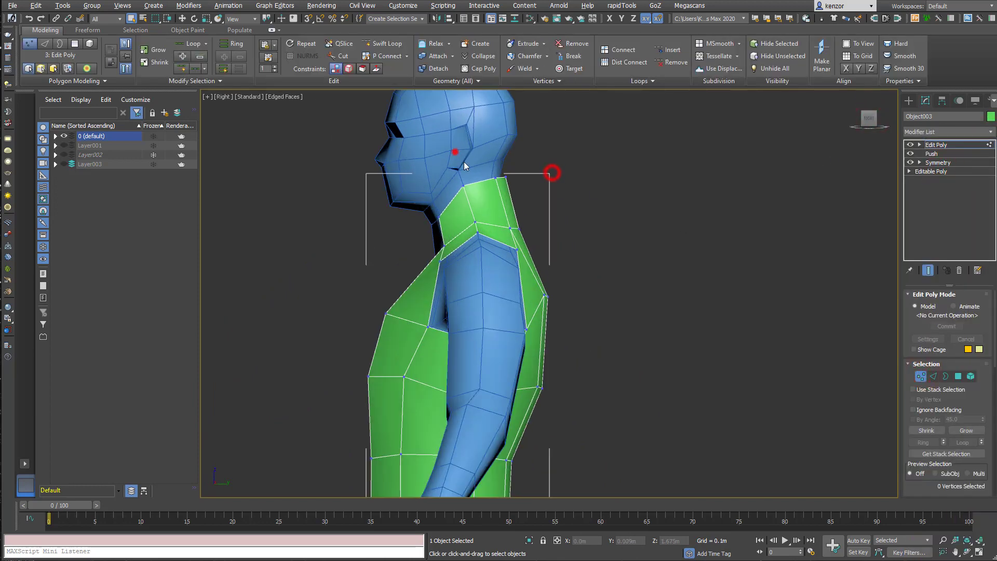
pyautogui.keyDown('alt'); pyautogui.moveTo(506, 175); pyautogui.dragTo(681, 259, button='middle'); pyautogui.keyUp('alt')
pyautogui.press('2')
pyautogui.click(465, 240)
pyautogui.keyDown('ctrl'); pyautogui.click(413, 235); pyautogui.keyUp('ctrl')
pyautogui.keyDown('alt'); pyautogui.moveTo(540, 229); pyautogui.dragTo(522, 194, button='middle'); pyautogui.keyUp('alt')
# Extrude the two front collar edges toward the throat by copying them, and scale and reposition the new edges.
pyautogui.click(336, 71)
pyautogui.keyDown('alt'); pyautogui.moveTo(392, 247); pyautogui.dragTo(332, 253, button='middle'); pyautogui.keyUp('alt')
pyautogui.keyDown('shift'); pyautogui.moveTo(380, 237); pyautogui.dragTo(355, 238); pyautogui.keyUp('shift')
pyautogui.keyDown('alt'); pyautogui.moveTo(355, 238); pyautogui.dragTo(404, 239, button='middle'); pyautogui.keyUp('alt')
pyautogui.click(206, 19)
pyautogui.moveTo(378, 273); pyautogui.dragTo(343, 271)
pyautogui.keyDown('alt'); pyautogui.moveTo(333, 267); pyautogui.dragTo(394, 262, button='middle'); pyautogui.keyUp('alt')
pyautogui.press('w')
pyautogui.moveTo(332, 260); pyautogui.dragTo(323, 260)
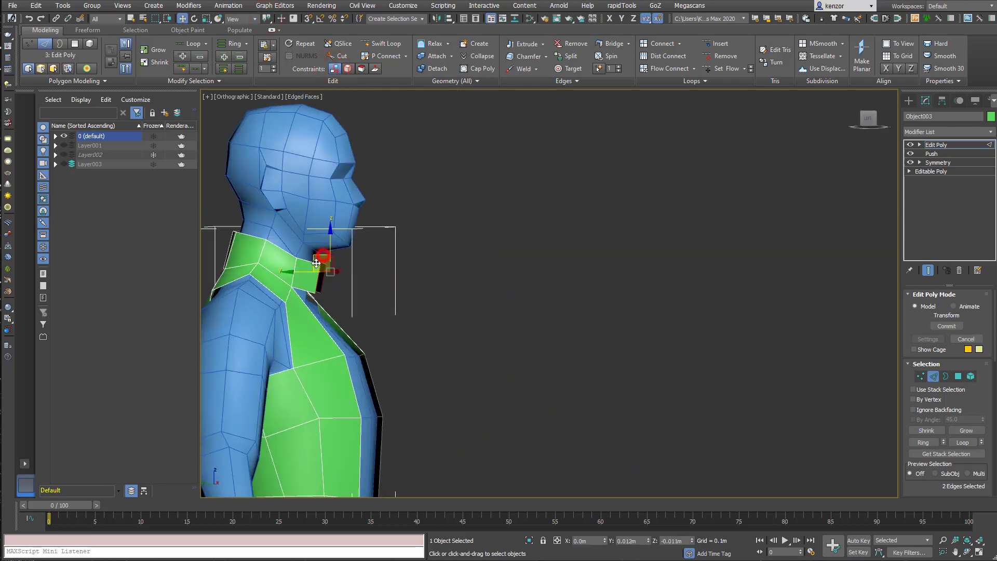
pyautogui.keyDown('alt'); pyautogui.moveTo(323, 259); pyautogui.dragTo(160, 266, button='middle'); pyautogui.keyUp('alt')
pyautogui.click(871, 117)
pyautogui.moveTo(568, 104); pyautogui.dragTo(628, 106, button='middle')
# Adjust the front collar vertices and slide the vest's lower vertex rows upward along their edges.
pyautogui.click(919, 145)
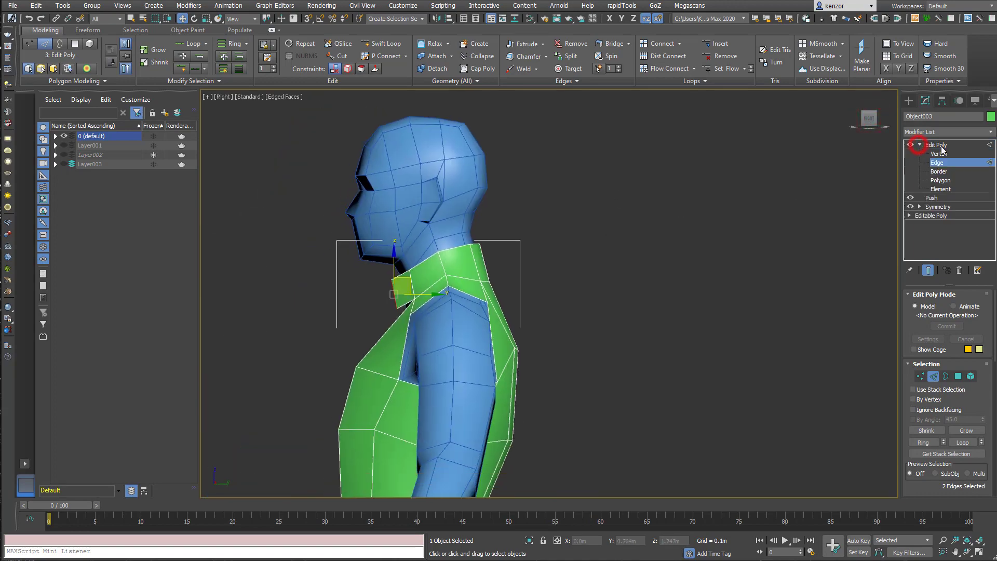
pyautogui.click(922, 377)
pyautogui.click(555, 256)
pyautogui.moveTo(430, 241); pyautogui.dragTo(414, 286)
pyautogui.scroll(-5, 507, 285)
pyautogui.keyDown('alt'); pyautogui.moveTo(414, 287); pyautogui.dragTo(551, 297, button='middle'); pyautogui.keyUp('alt')
pyautogui.press('f')
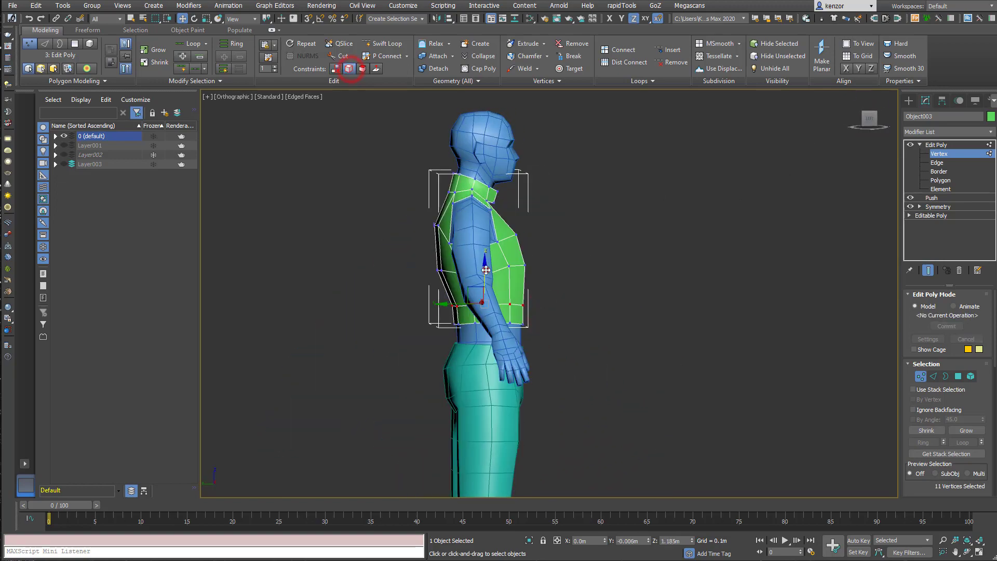
pyautogui.keyDown('alt'); pyautogui.moveTo(485, 270); pyautogui.dragTo(507, 222, button='middle'); pyautogui.keyUp('alt')
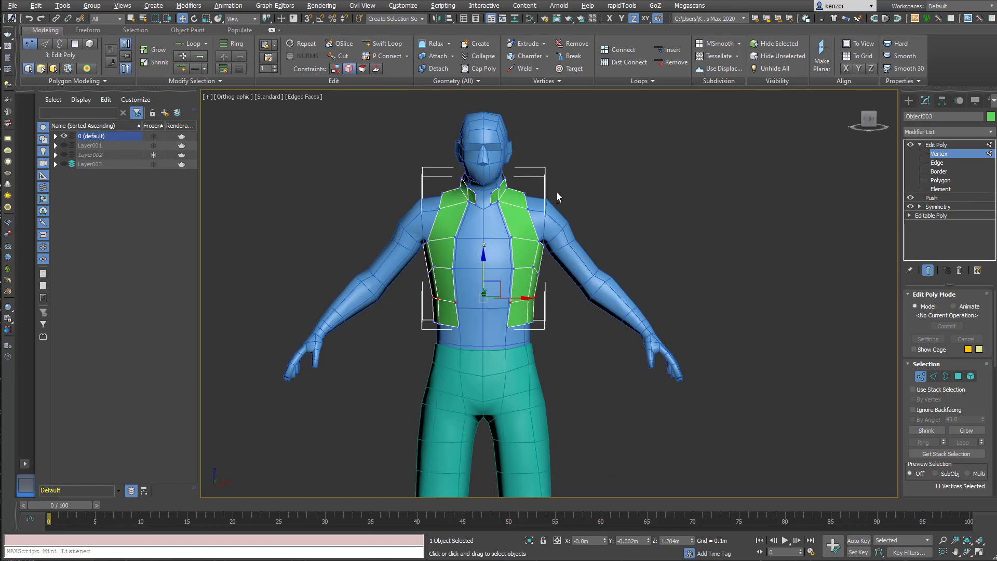
pyautogui.keyDown('alt'); pyautogui.moveTo(557, 192); pyautogui.dragTo(526, 198, button='middle'); pyautogui.keyUp('alt')
# Select the lower back vertices of the vest and move them slightly outward from the body along Y.
pyautogui.keyDown('alt'); pyautogui.moveTo(593, 184); pyautogui.dragTo(420, 288, button='middle'); pyautogui.keyUp('alt')
pyautogui.moveTo(420, 289); pyautogui.dragTo(461, 335)
pyautogui.keyDown('alt'); pyautogui.moveTo(462, 337); pyautogui.dragTo(496, 316, button='middle'); pyautogui.keyUp('alt')
pyautogui.keyDown('ctrl'); pyautogui.click(435, 334); pyautogui.keyUp('ctrl')
pyautogui.moveTo(493, 313); pyautogui.dragTo(496, 314)
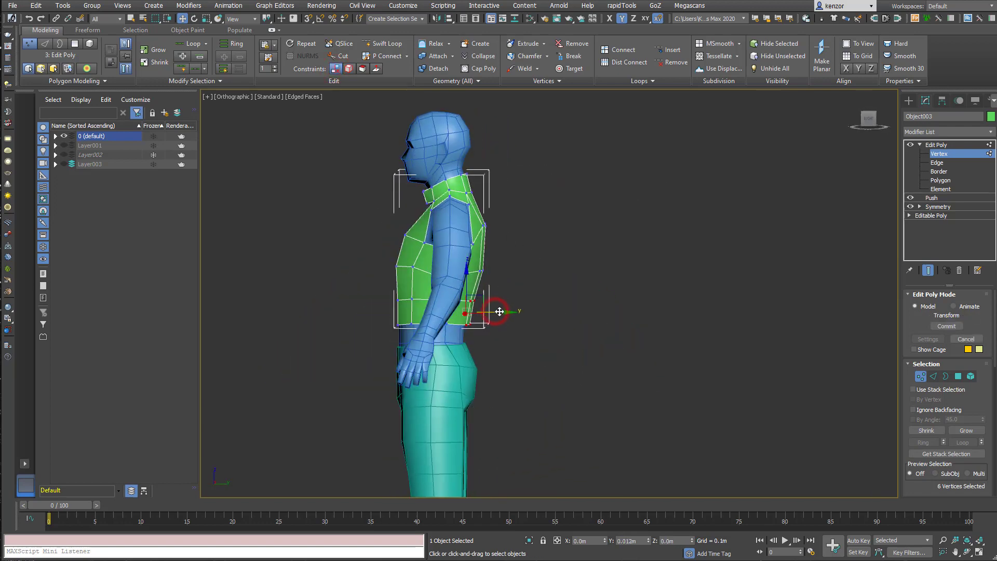
# Delete the half of the vest on the character's left side in the Edit Poly modifier, using the back view.
pyautogui.keyDown('alt'); pyautogui.moveTo(500, 312); pyautogui.dragTo(630, 251, button='middle'); pyautogui.keyUp('alt')
pyautogui.click(492, 271)
pyautogui.click(957, 206)
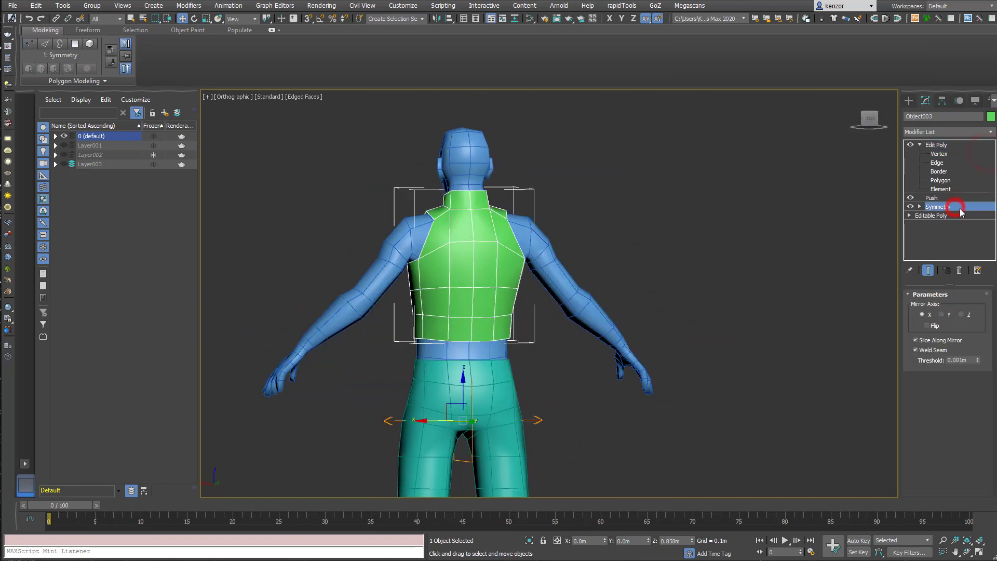
pyautogui.click(868, 117)
pyautogui.click(957, 180)
pyautogui.moveTo(538, 164); pyautogui.dragTo(666, 171, button='middle')
pyautogui.moveTo(363, 151); pyautogui.dragTo(441, 332)
pyautogui.press('Delete')
pyautogui.click(985, 180)
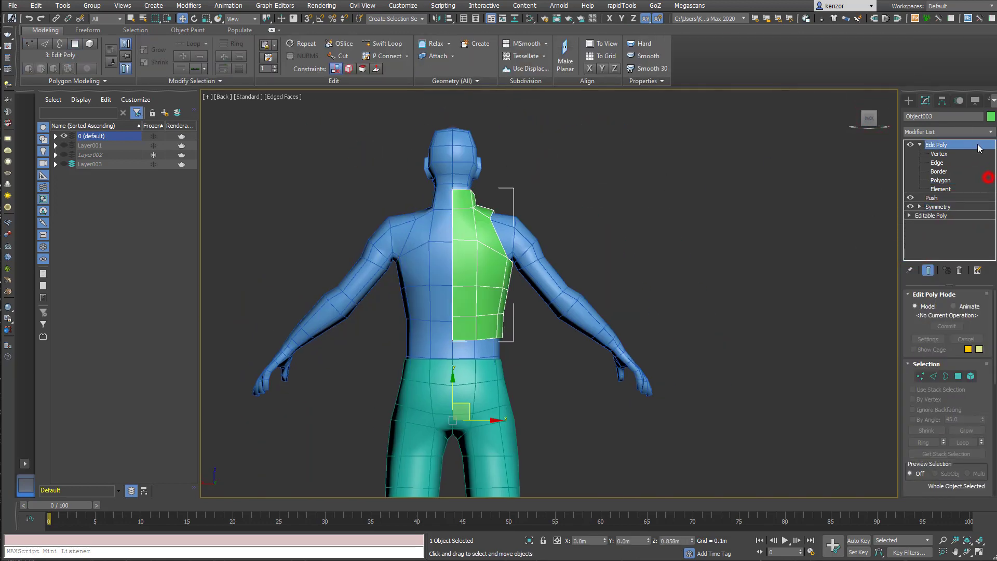
# Add a flipped X-axis Symmetry modifier above the vest's Edit Poly, and return to that Edit Poly's Element level.
pyautogui.click(979, 132)
pyautogui.click(878, 201)
pyautogui.click(927, 326)
pyautogui.keyDown('alt'); pyautogui.moveTo(793, 282); pyautogui.dragTo(718, 241, button='middle'); pyautogui.keyUp('alt')
pyautogui.click(941, 198)
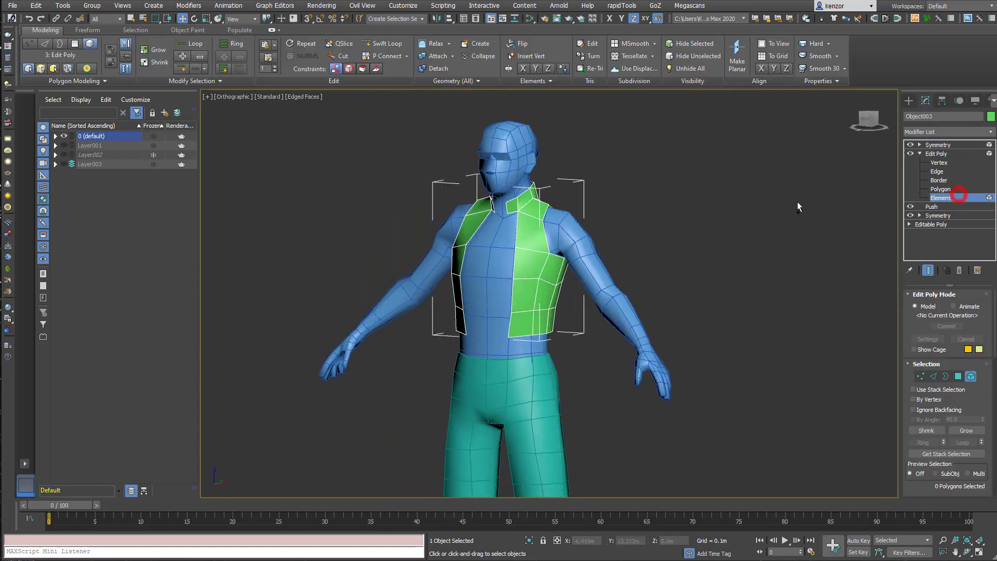
# Insert an additional edge loop into the vest with Swift Loop in the Edit Poly modifier below Symmetry.
pyautogui.click(960, 145)
pyautogui.keyDown('alt'); pyautogui.moveTo(774, 205); pyautogui.dragTo(701, 209, button='middle'); pyautogui.keyUp('alt')
pyautogui.click(960, 171)
pyautogui.scroll(2, 670, 207)
pyautogui.click(387, 45)
pyautogui.press('w')
pyautogui.click(460, 271)
pyautogui.keyDown('alt'); pyautogui.moveTo(618, 209); pyautogui.dragTo(609, 229, button='middle'); pyautogui.keyUp('alt')
# Move individual vertices on the vest's upper back and rear collar to smooth its profile over the body.
pyautogui.press('1')
pyautogui.keyDown('alt'); pyautogui.moveTo(501, 272); pyautogui.dragTo(474, 268, button='middle'); pyautogui.keyUp('alt')
pyautogui.moveTo(474, 268); pyautogui.dragTo(467, 268)
pyautogui.keyDown('alt'); pyautogui.moveTo(514, 213); pyautogui.dragTo(526, 223, button='middle'); pyautogui.keyUp('alt')
pyautogui.click(500, 232)
pyautogui.moveTo(481, 231); pyautogui.dragTo(480, 232)
pyautogui.keyDown('alt'); pyautogui.moveTo(555, 234); pyautogui.dragTo(499, 228, button='middle'); pyautogui.keyUp('alt')
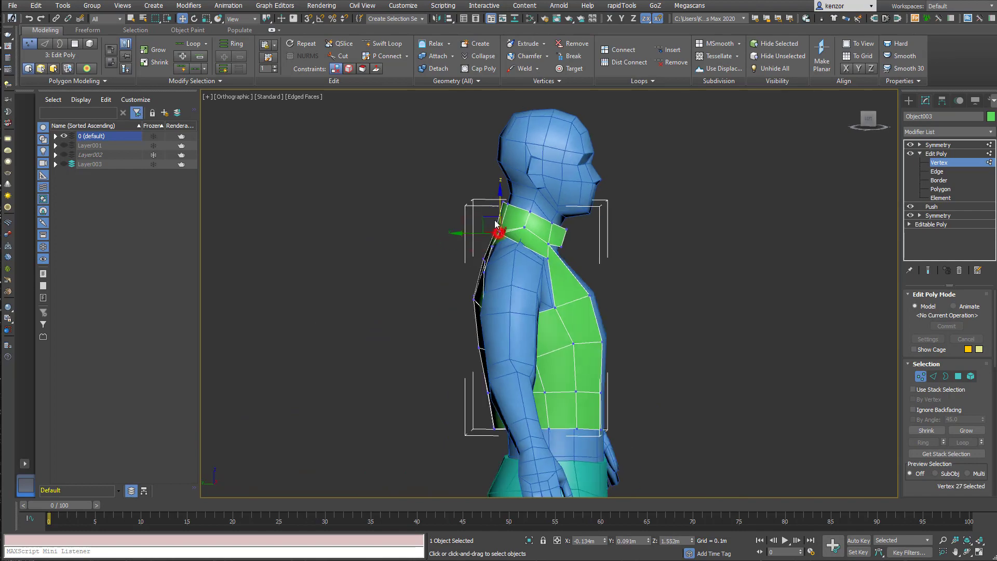
pyautogui.moveTo(496, 223); pyautogui.dragTo(494, 225)
pyautogui.keyDown('alt'); pyautogui.moveTo(509, 239); pyautogui.dragTo(524, 224, button='middle'); pyautogui.keyUp('alt')
pyautogui.scroll(-2, 596, 220)
pyautogui.scroll(4, 519, 223)
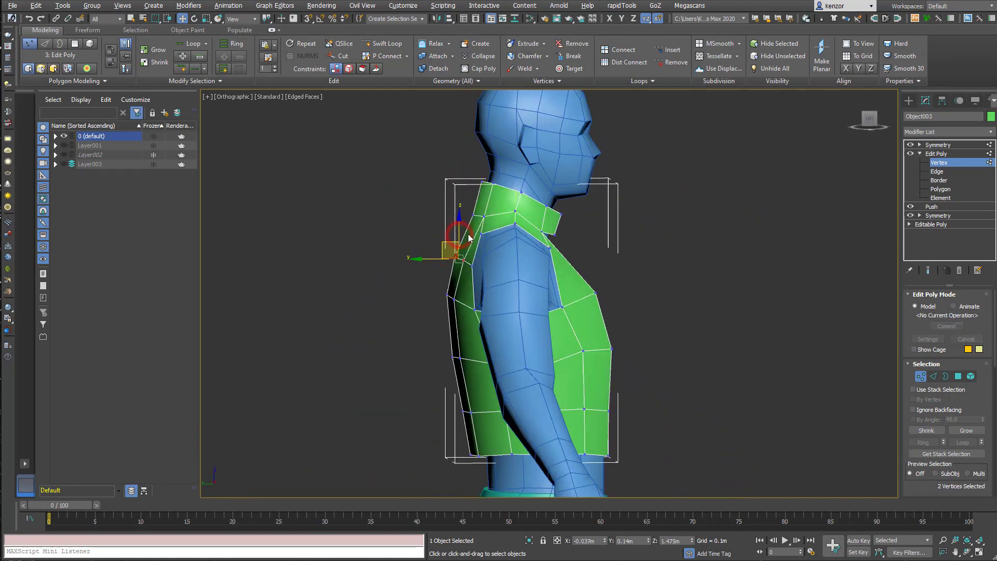
pyautogui.keyDown('alt'); pyautogui.moveTo(469, 238); pyautogui.dragTo(703, 202, button='middle'); pyautogui.keyUp('alt')
# Return the vest to its top Symmetry modifier, deselect it and review its shape from several angles.
pyautogui.scroll(-4, 703, 203)
pyautogui.click(979, 154)
pyautogui.click(978, 146)
pyautogui.scroll(-4, 727, 228)
pyautogui.keyDown('alt'); pyautogui.moveTo(734, 231); pyautogui.dragTo(761, 219, button='middle'); pyautogui.keyUp('alt')
pyautogui.scroll(4, 762, 205)
pyautogui.click(762, 219)
pyautogui.scroll(3, 655, 174)
pyautogui.moveTo(653, 173)
pyautogui.keyDown('alt'); pyautogui.mouseDown(button='middle')
pyautogui.moveTo(599, 151)
pyautogui.moveTo(571, 160)
pyautogui.moveTo(641, 164)
pyautogui.moveTo(593, 168)
pyautogui.moveTo(621, 171)
pyautogui.mouseUp(button='middle'); pyautogui.keyUp('alt')
pyautogui.scroll(3, 599, 151)
# Select the Char_006 body, disable its Symmetry, display edged faces and enter Polygon level of the upper Edit Poly.
pyautogui.click(556, 172)
pyautogui.press('l')
pyautogui.scroll(3, 621, 211)
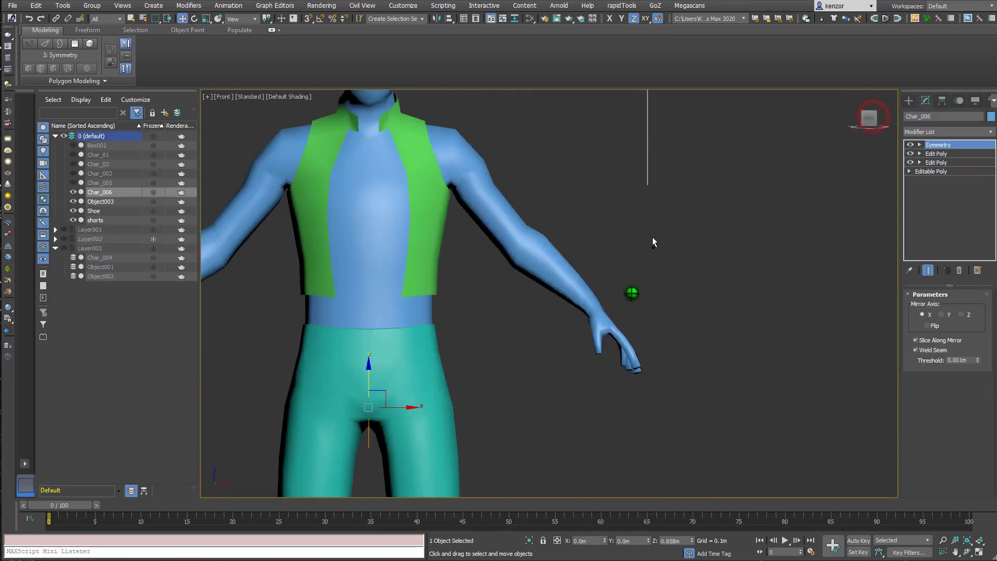
pyautogui.scroll(2, 652, 242)
pyautogui.moveTo(652, 242); pyautogui.dragTo(636, 263, button='middle')
pyautogui.click(910, 144)
pyautogui.press('F4')
pyautogui.click(937, 153)
pyautogui.click(958, 377)
# Clone the ring of polygons around the character's left wrist as a separate object, and re-enable the body's Symmetry.
pyautogui.moveTo(574, 283); pyautogui.dragTo(575, 283)
pyautogui.keyDown('alt'); pyautogui.moveTo(574, 283); pyautogui.dragTo(503, 265, button='middle'); pyautogui.keyUp('alt')
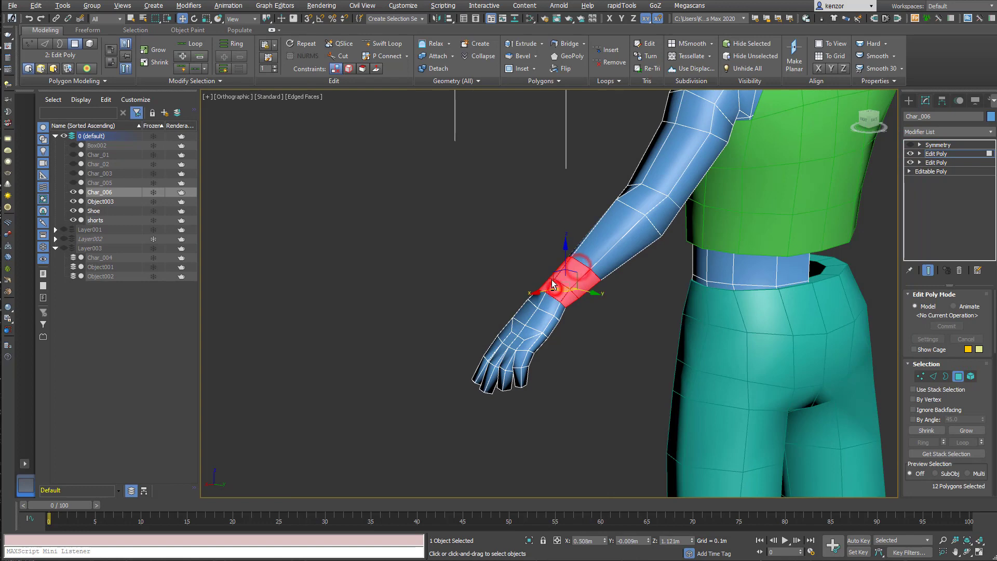
pyautogui.press('f')
pyautogui.scroll(4, 641, 294)
pyautogui.click(432, 68)
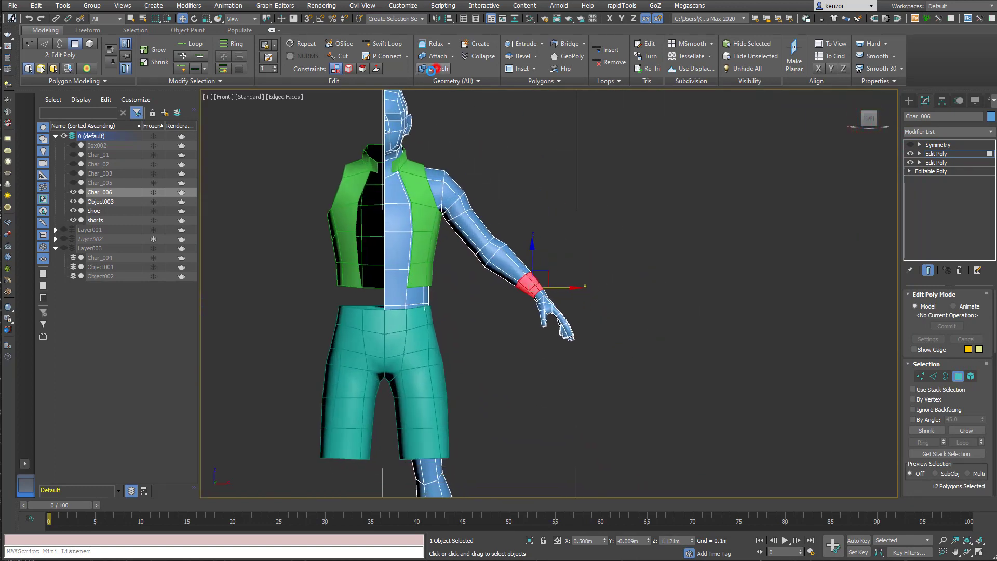
pyautogui.click(953, 154)
pyautogui.click(909, 145)
pyautogui.click(594, 250)
# Select the cloned wristband and assign it a new yellow object color.
pyautogui.click(534, 283)
pyautogui.click(990, 116)
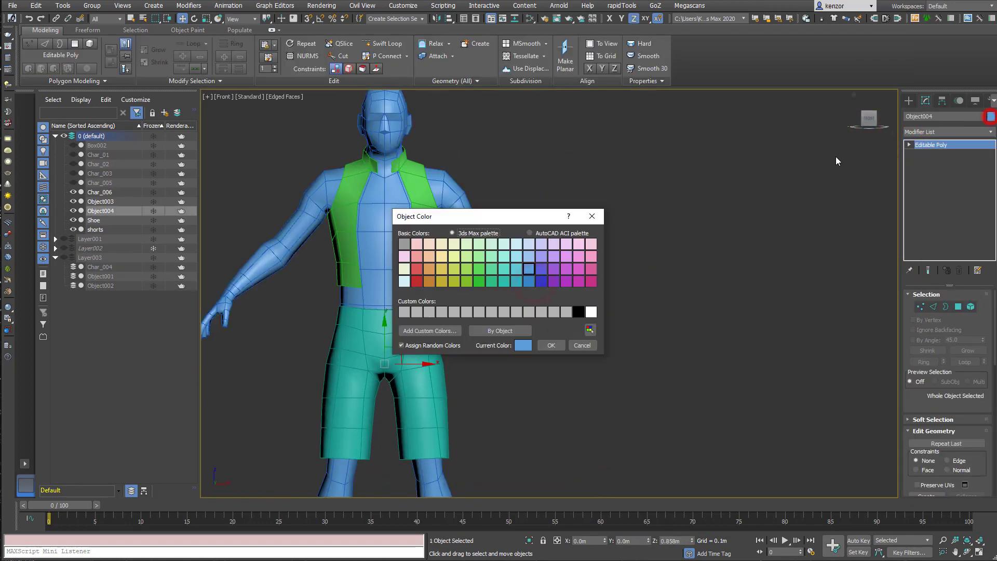
pyautogui.click(551, 346)
# Add a Push modifier to the wristband and adjust its push value so it sits slightly outside the arm.
pyautogui.scroll(5, 519, 291)
pyautogui.click(990, 132)
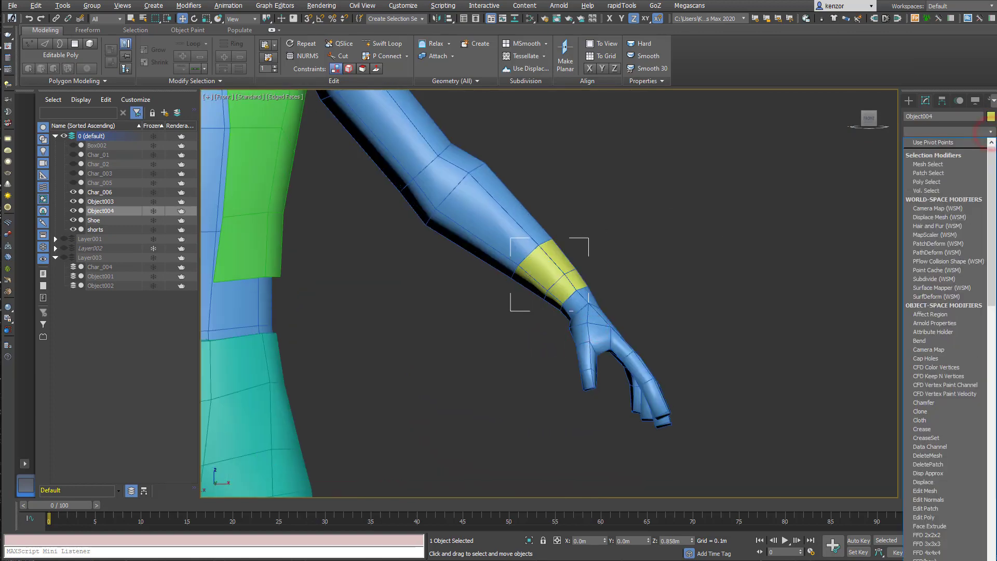
pyautogui.write('pu')
pyautogui.press('Return')
pyautogui.keyDown('alt'); pyautogui.moveTo(677, 297); pyautogui.dragTo(617, 307, button='middle'); pyautogui.keyUp('alt')
pyautogui.moveTo(982, 309); pyautogui.dragTo(983, 303)
pyautogui.keyDown('alt'); pyautogui.moveTo(742, 302); pyautogui.dragTo(706, 189, button='middle'); pyautogui.keyUp('alt')
pyautogui.scroll(-5, 665, 314)
pyautogui.scroll(3, 759, 317)
pyautogui.click(982, 307)
pyautogui.click(983, 310)
pyautogui.scroll(3, 626, 298)
# Add an Edit Poly modifier above Push and scale the wristband's open border on the forearm side.
pyautogui.click(987, 133)
pyautogui.press('e')
pyautogui.press('e')
pyautogui.press('e')
pyautogui.press('e')
pyautogui.press('Return')
pyautogui.keyDown('alt'); pyautogui.moveTo(727, 265); pyautogui.dragTo(618, 309, button='middle'); pyautogui.keyUp('alt')
pyautogui.press('3')
pyautogui.doubleClick(493, 301)
pyautogui.keyDown('alt'); pyautogui.moveTo(493, 301); pyautogui.dragTo(515, 292, button='middle'); pyautogui.keyUp('alt')
pyautogui.scroll(2, 514, 292)
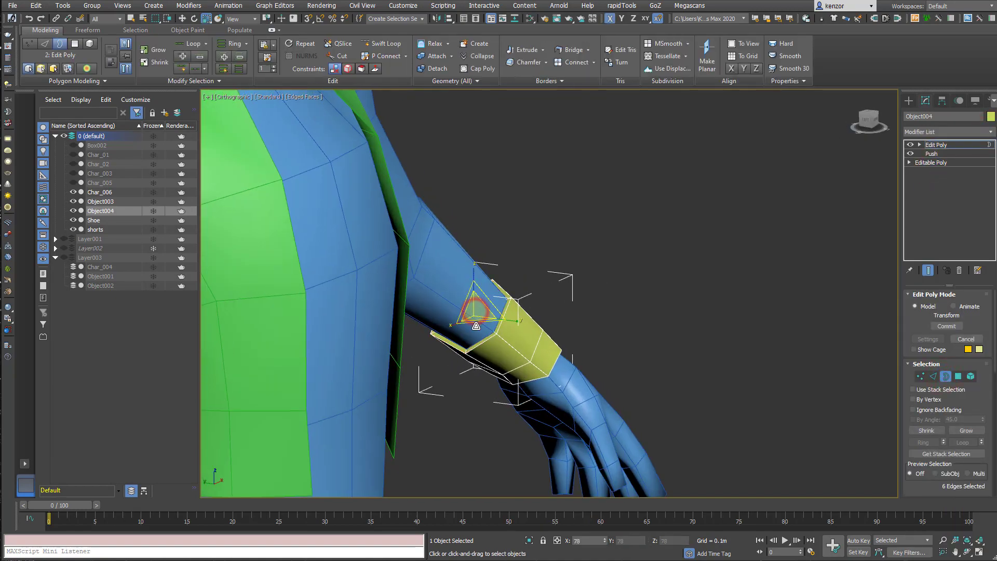
pyautogui.keyDown('alt'); pyautogui.moveTo(476, 325); pyautogui.dragTo(654, 260, button='middle'); pyautogui.keyUp('alt')
pyautogui.scroll(-6, 580, 254)
# Add a Symmetry modifier to the wristband to mirror it onto the other wrist, and deselect it in front view.
pyautogui.click(989, 146)
pyautogui.click(989, 132)
pyautogui.press('s')
pyautogui.press('y')
pyautogui.press('Return')
pyautogui.click(870, 119)
pyautogui.scroll(-2, 748, 165)
pyautogui.click(659, 194)
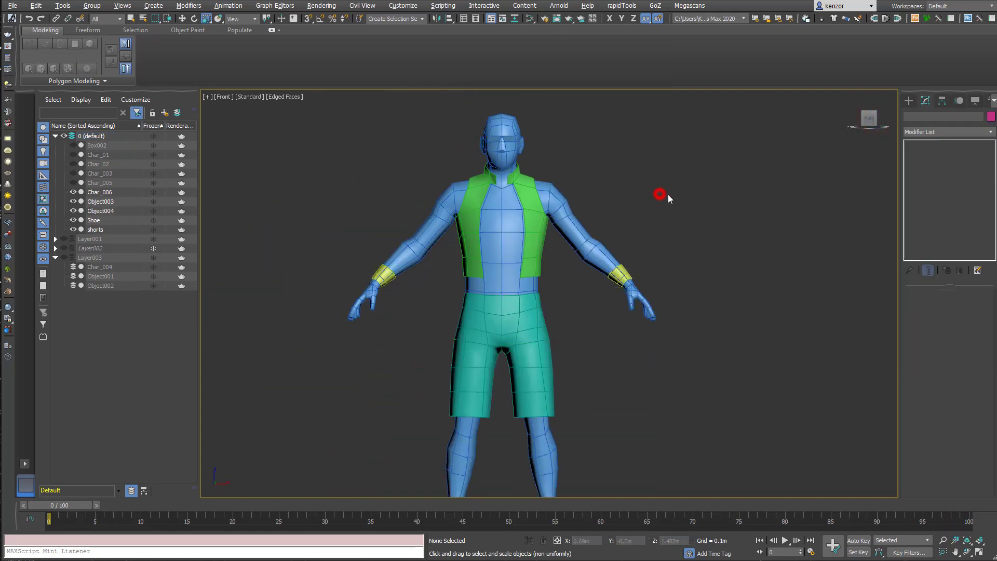
# Turn off the edged faces display and select the Char_006 body.
pyautogui.moveTo(668, 194); pyautogui.dragTo(653, 184, button='middle')
pyautogui.press('F4')
pyautogui.moveTo(635, 210); pyautogui.dragTo(583, 234)
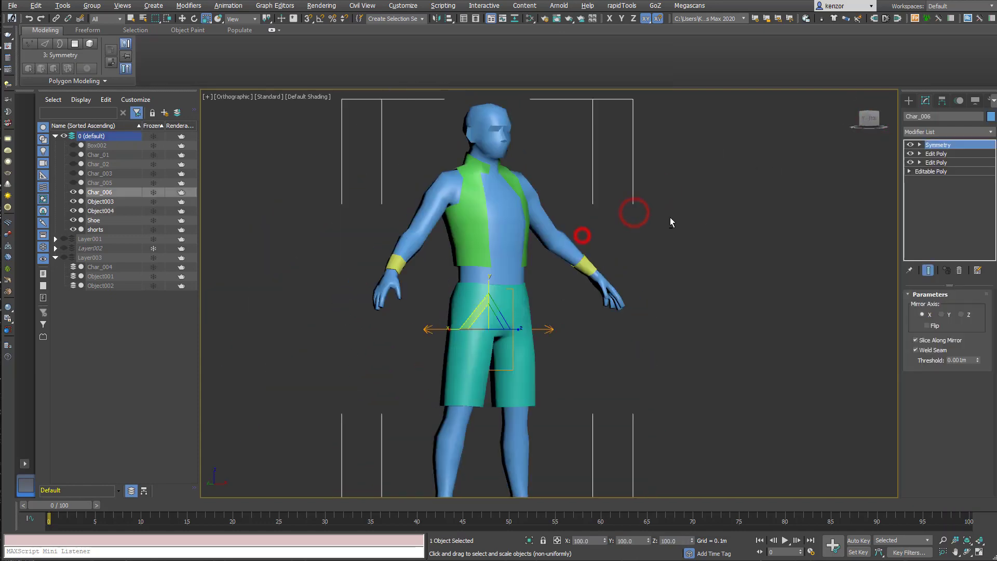